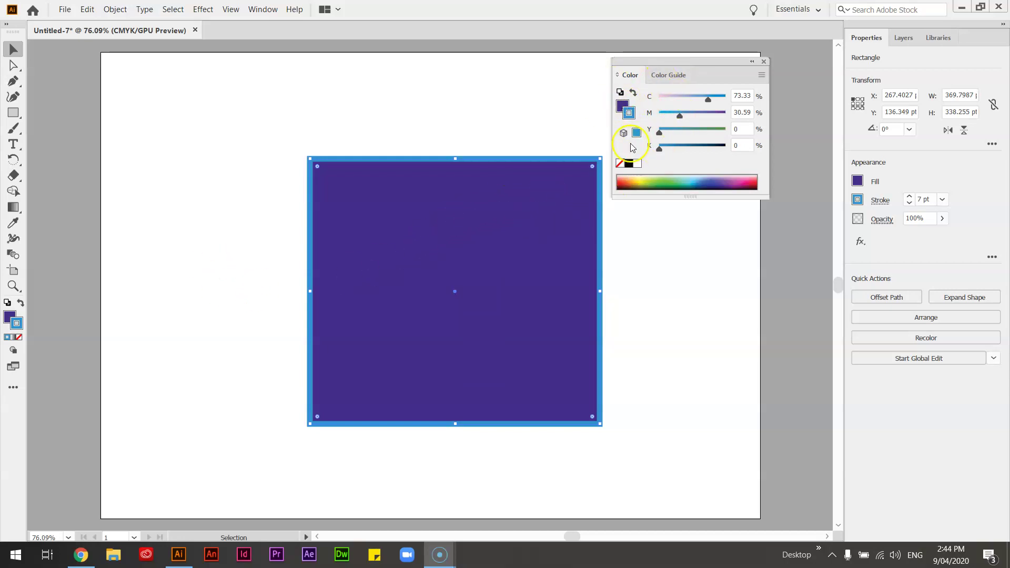
Look over the rectangle's fill and stroke swatch lists, then bring the Fill swatch to the front
click(858, 197)
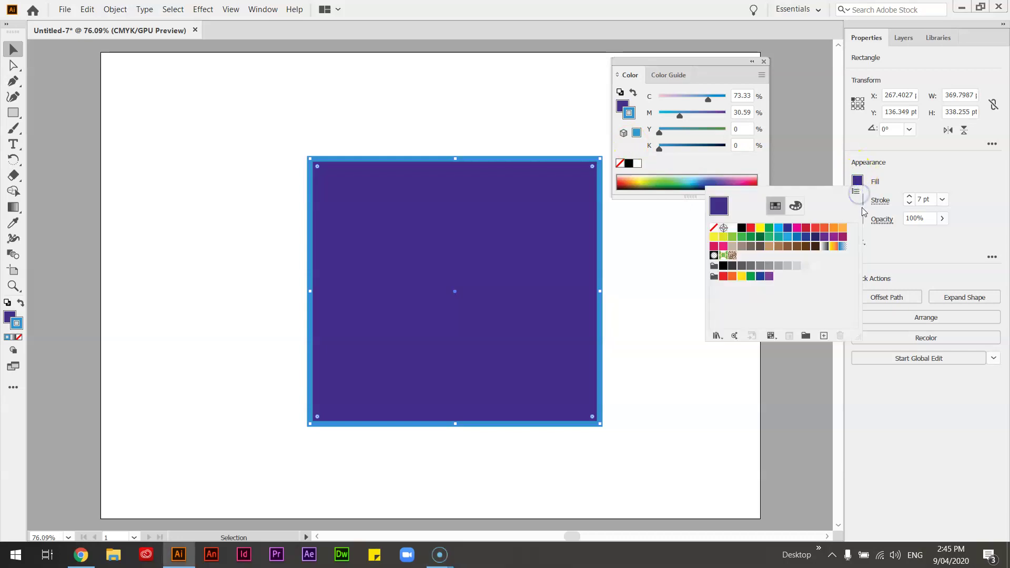
click(857, 181)
click(858, 200)
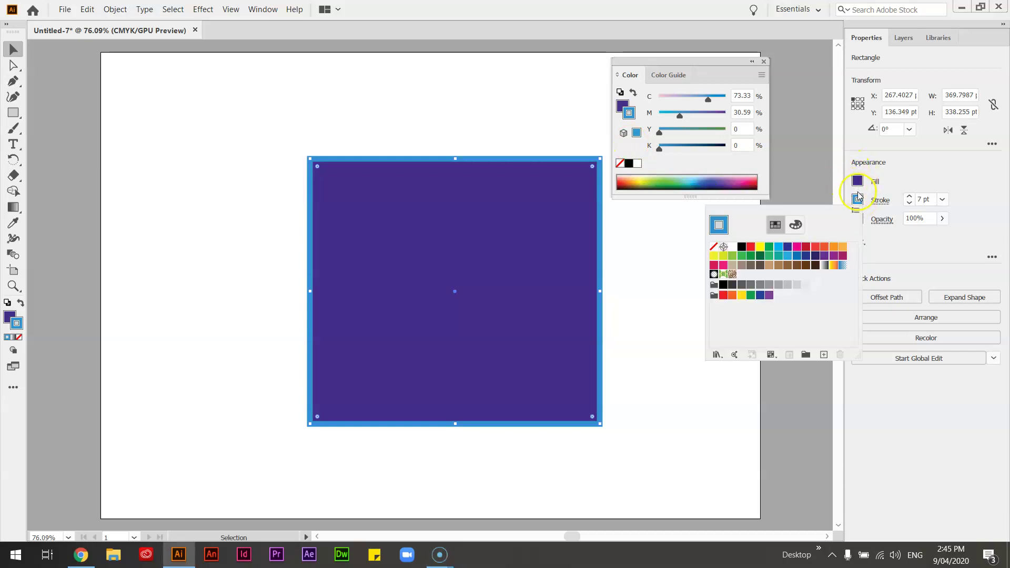
click(8, 317)
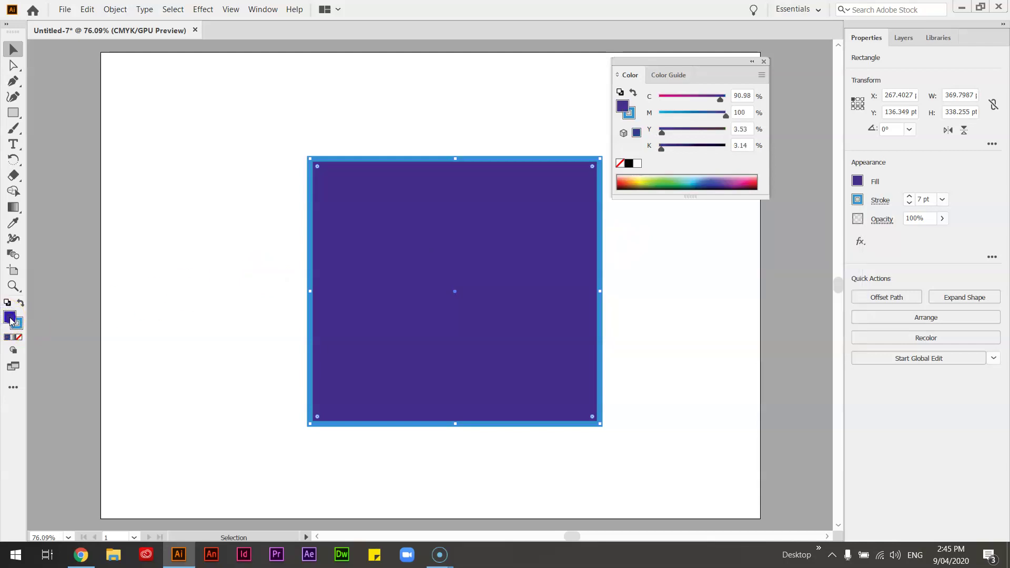
double_click(11, 321)
drag(124, 129, 118, 91)
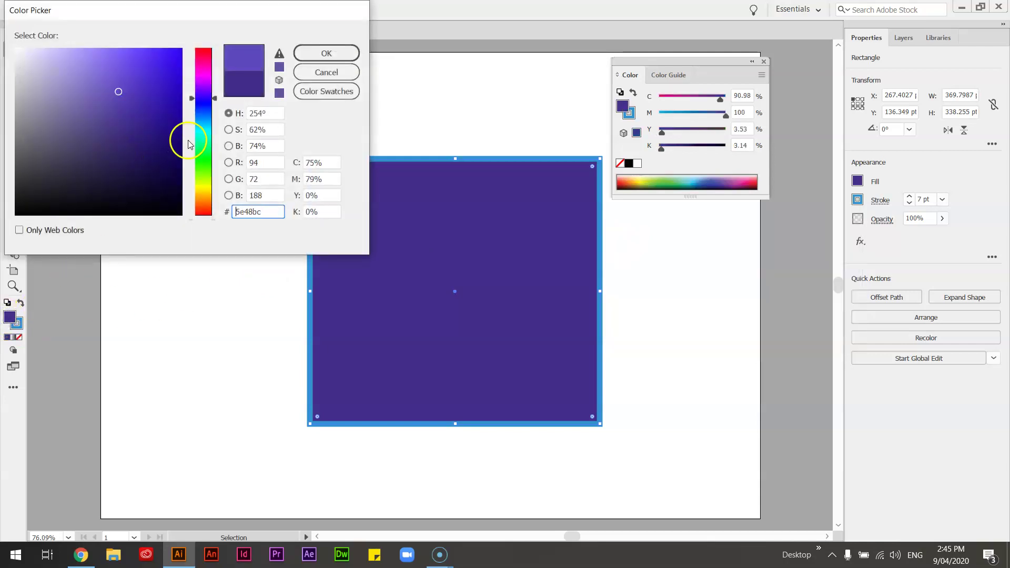
drag(192, 143, 202, 138)
drag(153, 80, 150, 73)
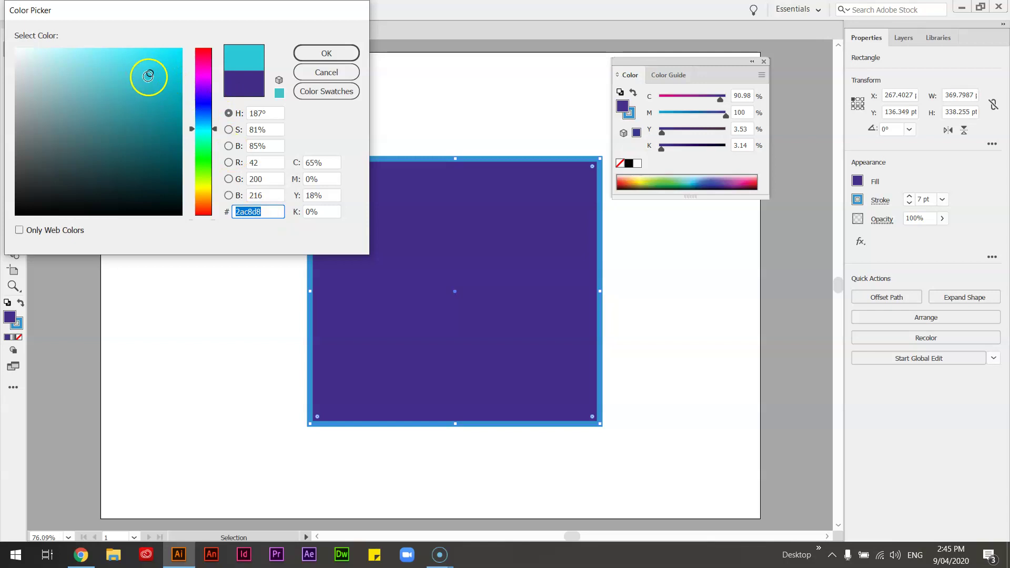
drag(149, 74, 126, 89)
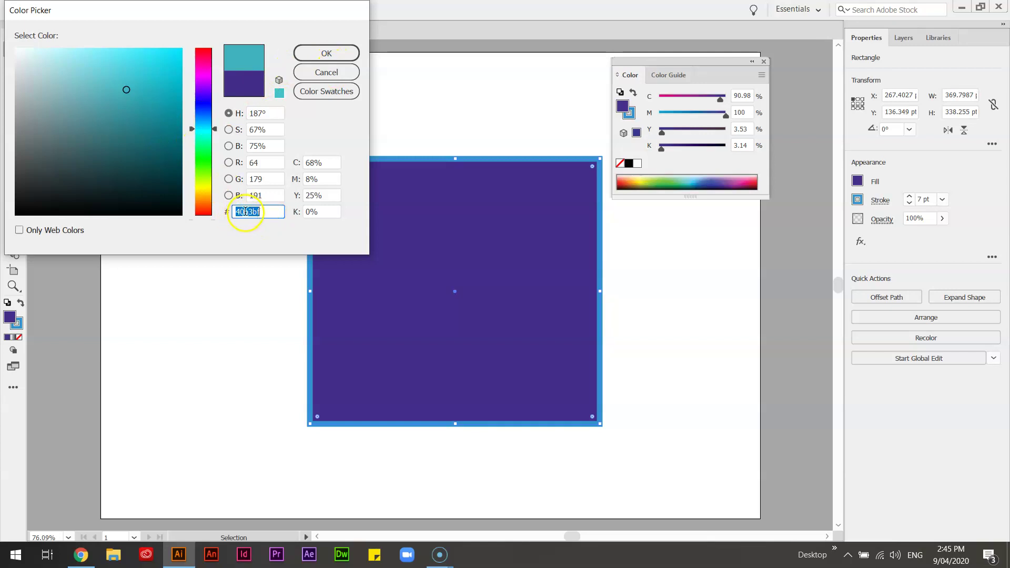
click(318, 74)
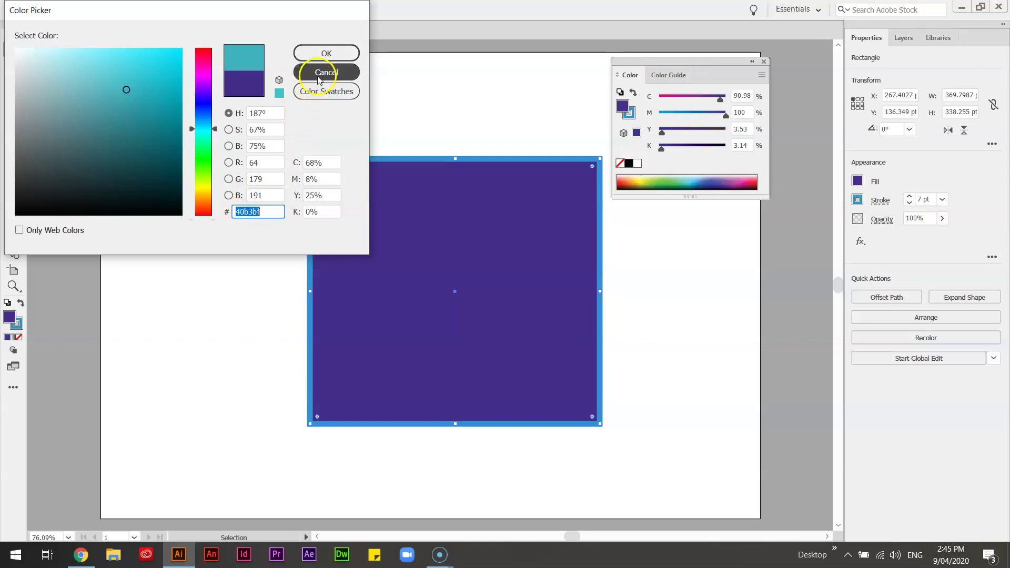
Open the Glowing Blue palette on Adobe Color's Explore page and copy its #0029FA hex code
key(alt+Tab)
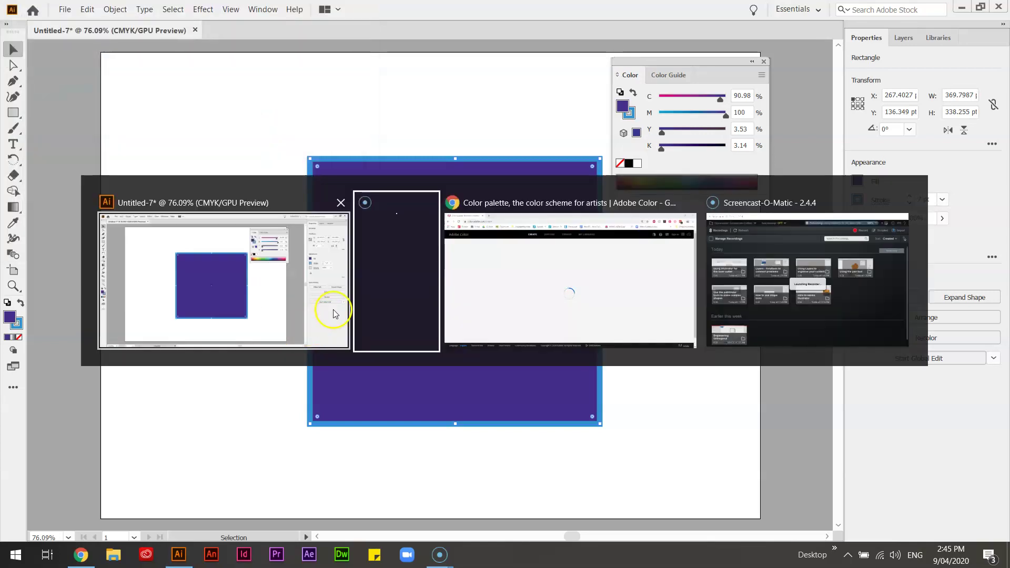
key(alt+Tab)
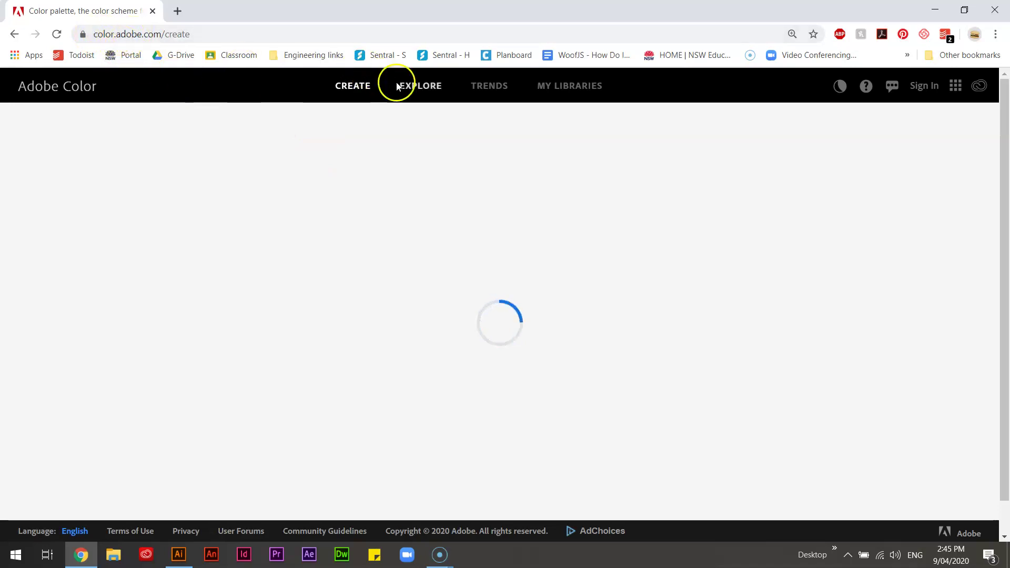
click(425, 88)
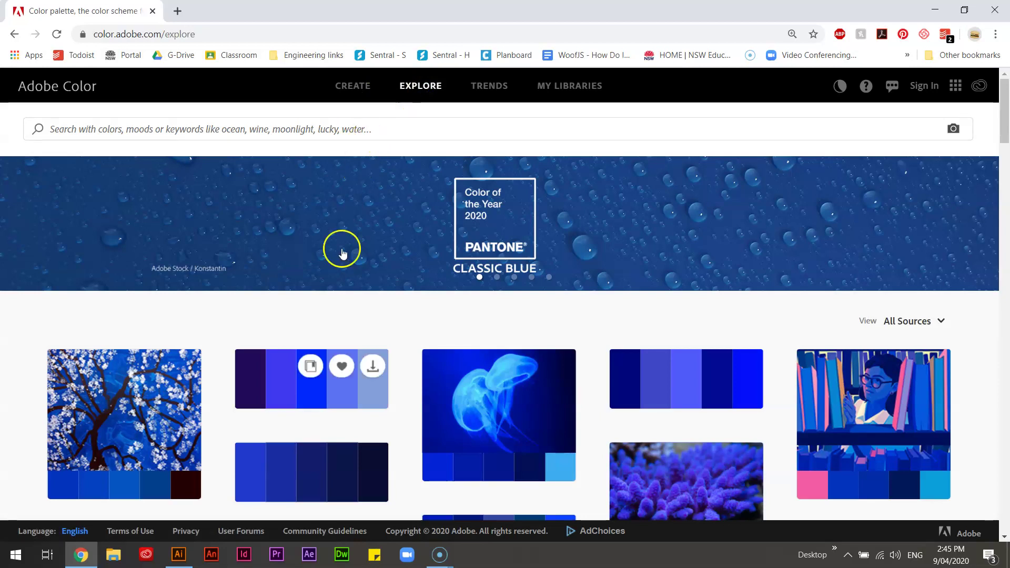
click(294, 391)
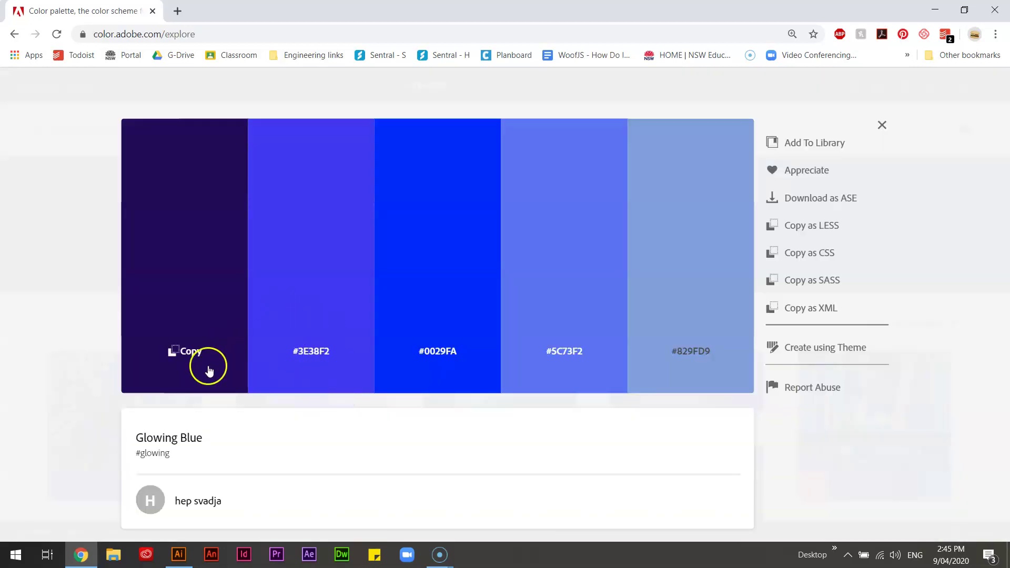
click(436, 355)
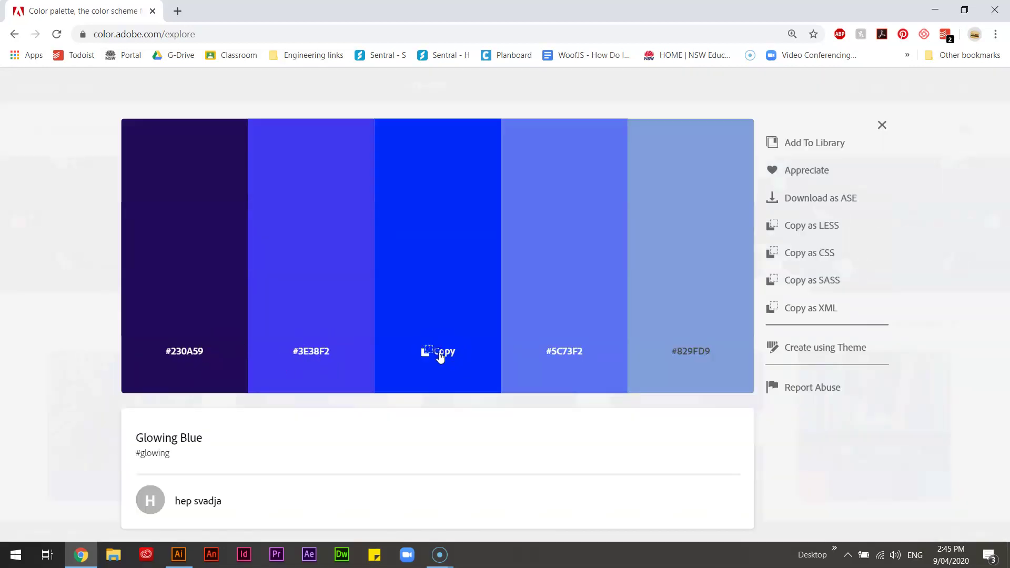
Paste 0029FA into the fill Color Picker's hex field and confirm the blue fill
key(alt+Tab)
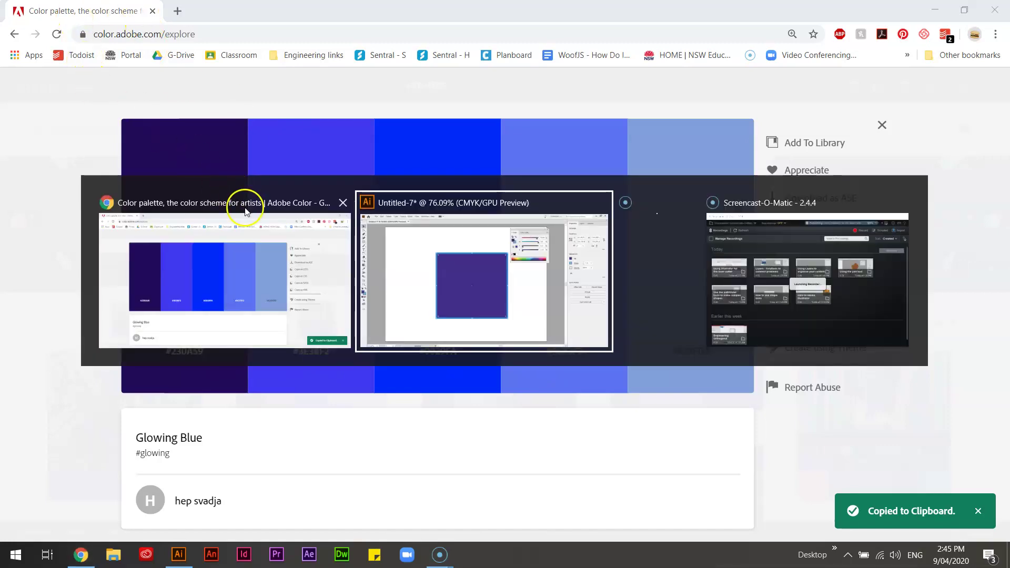
double_click(9, 317)
double_click(253, 212)
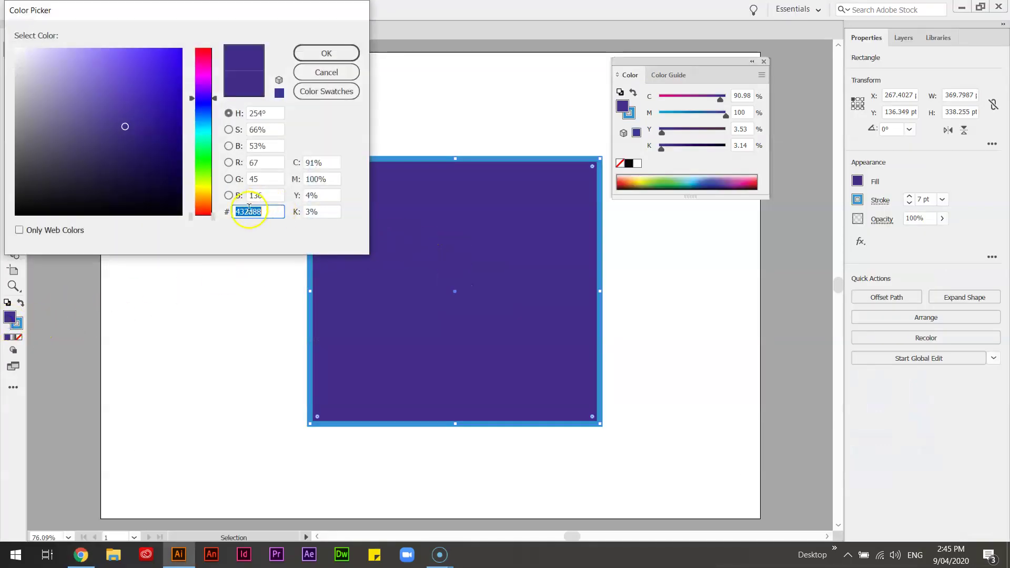
text(0029FA)
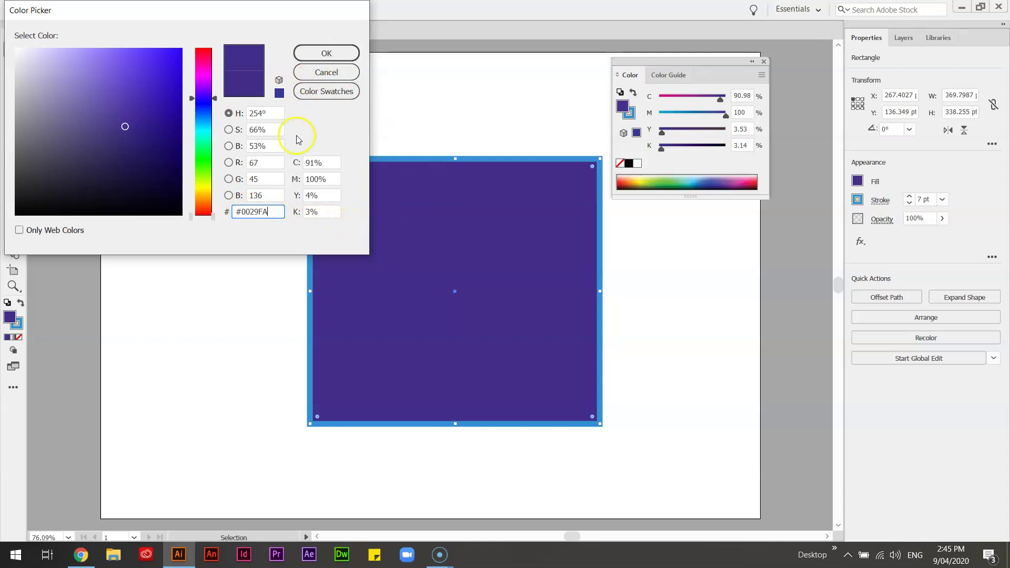
click(263, 179)
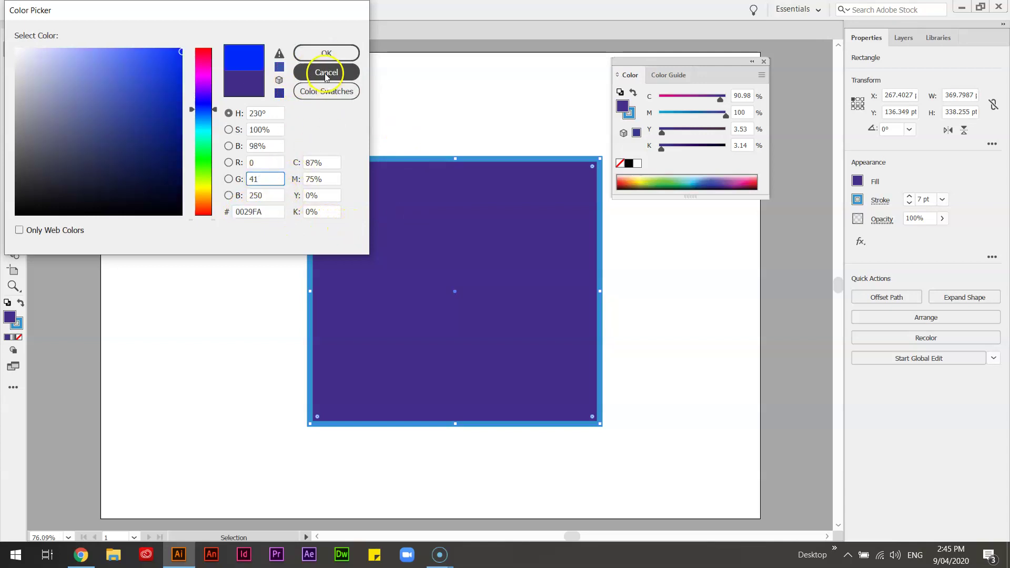
key(Return)
key(alt+Tab)
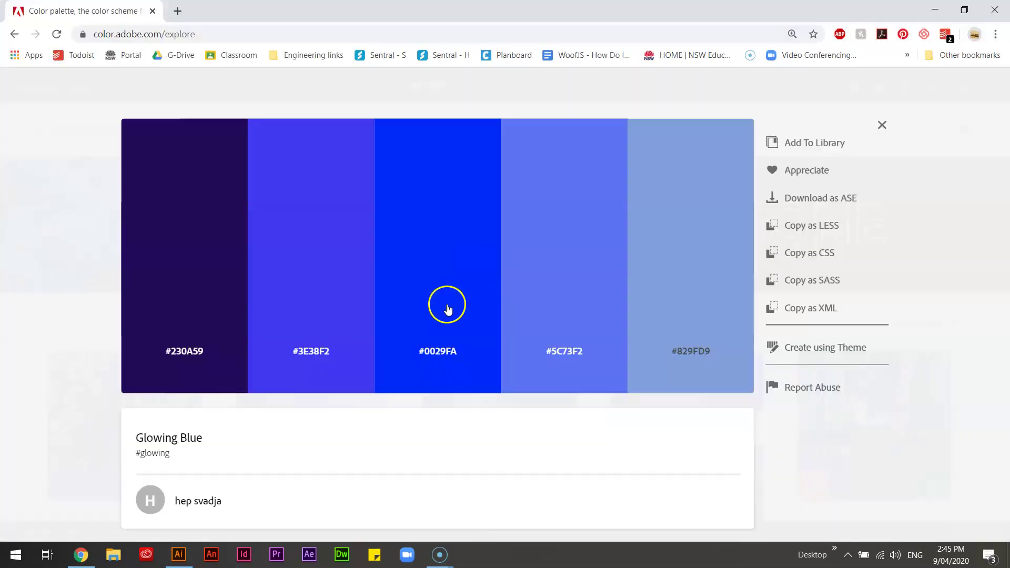
key(alt+Tab)
key(alt+Tab)
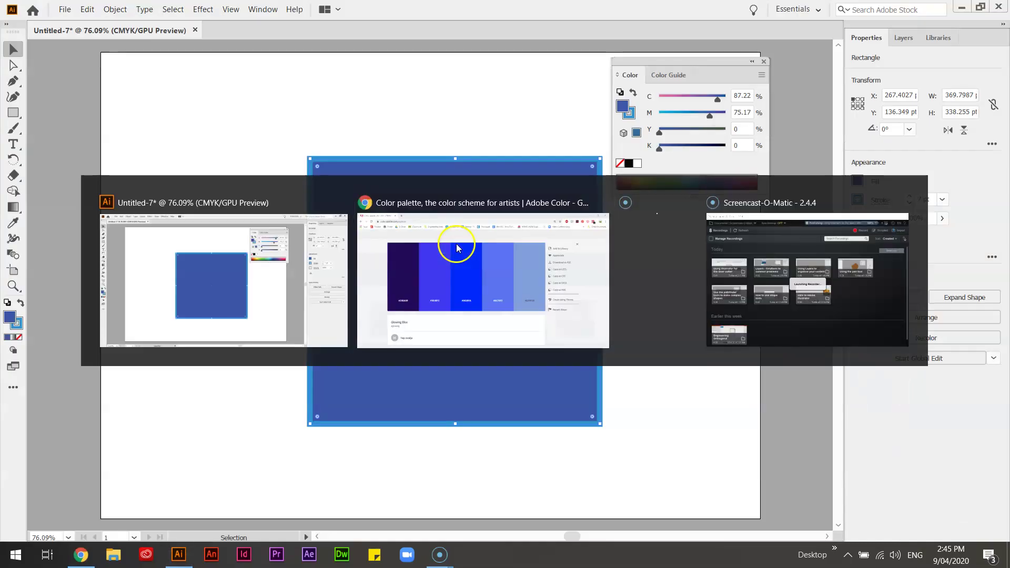
Drag the rectangle's opacity slider down to 28%
key(Escape)
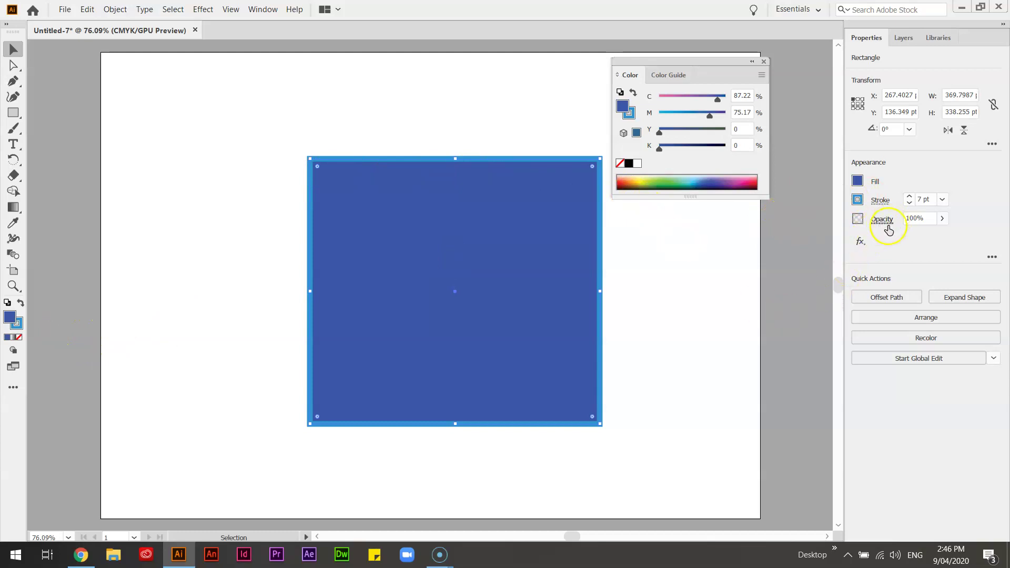
click(942, 218)
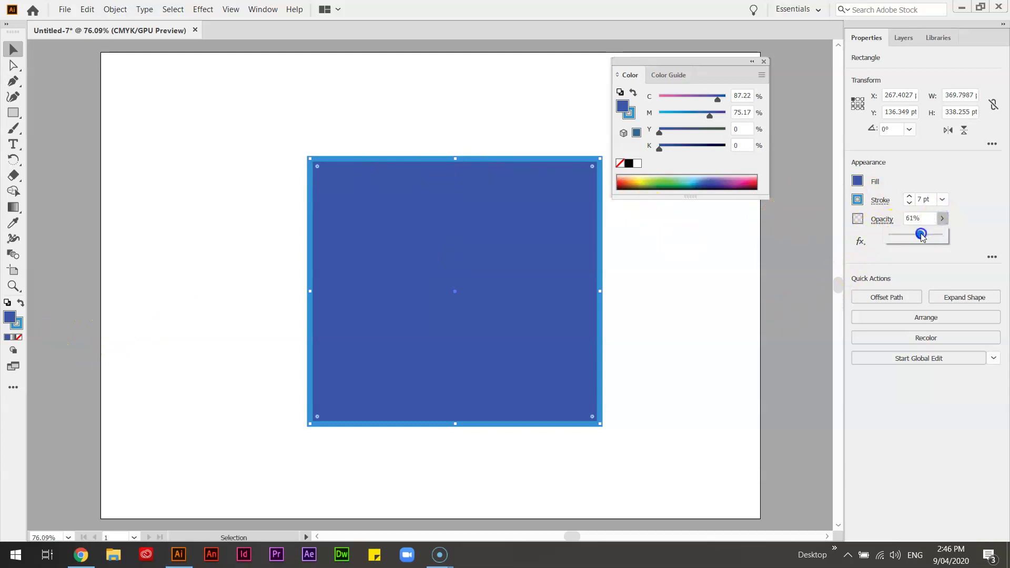
mouse_move(920, 237)
mouse_down()
mouse_move(909, 239)
mouse_move(938, 235)
mouse_move(904, 240)
mouse_up()
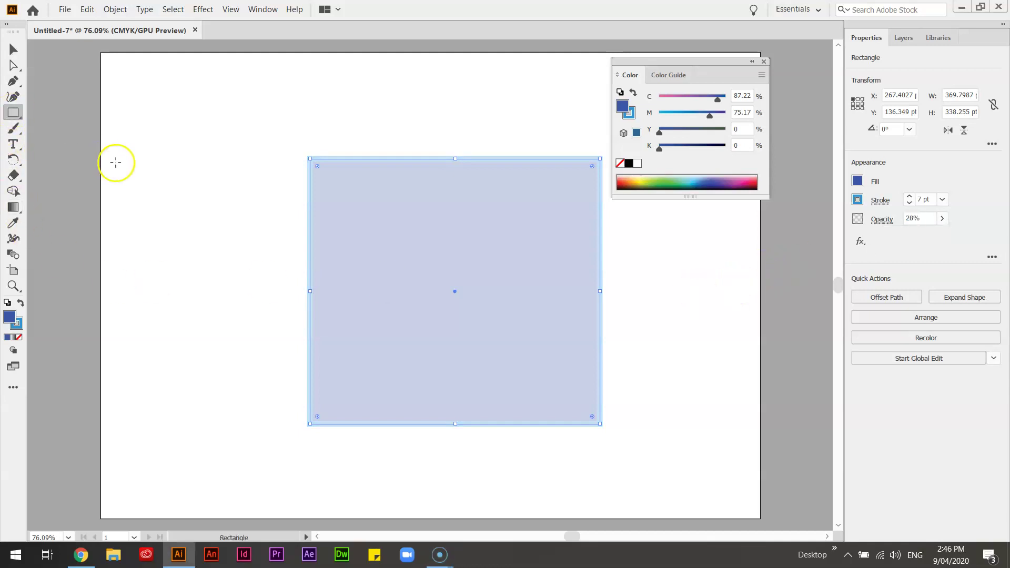
Draw three stacked ellipses to the left of the rectangle, the bottom one largest
drag(13, 112, 69, 131)
drag(150, 139, 246, 247)
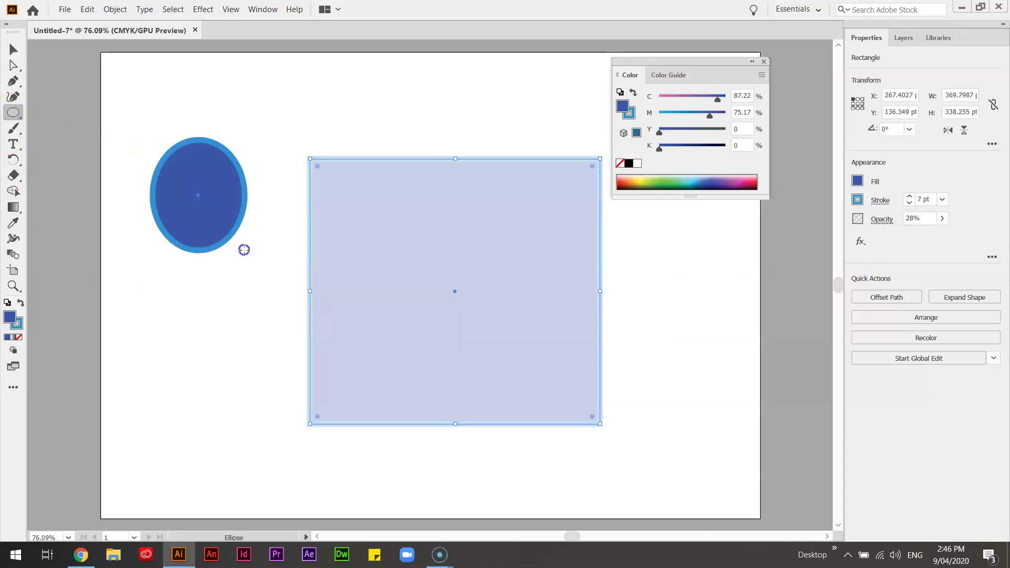
drag(147, 214, 237, 327)
drag(136, 268, 259, 448)
Move the rectangle left over the ellipses and reselect it there
click(13, 50)
click(417, 237)
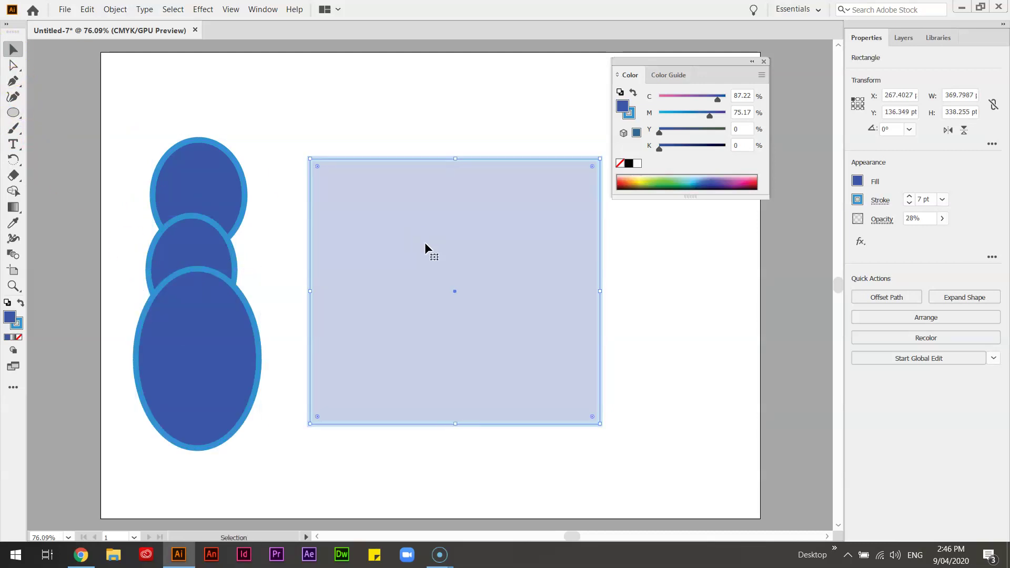
drag(426, 248, 182, 257)
click(346, 106)
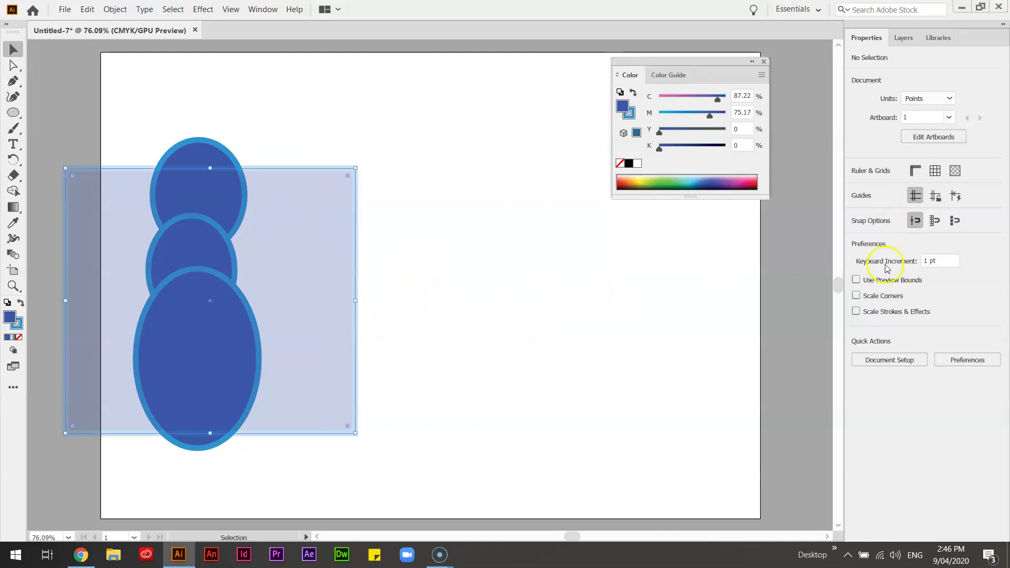
click(350, 332)
Set the rectangle's opacity to 57% and drag it off the ellipses to the right
click(944, 221)
drag(905, 235, 918, 235)
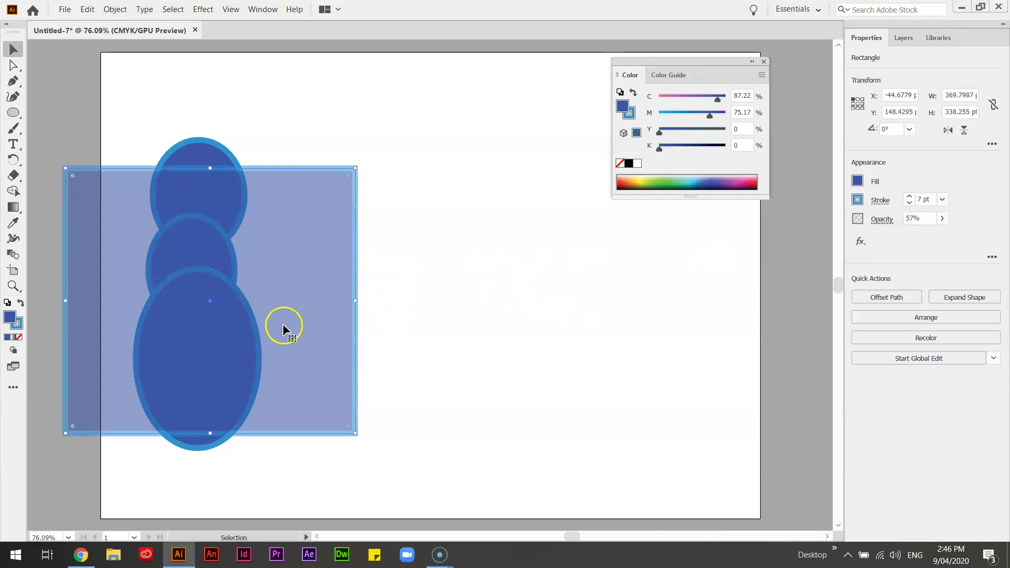
drag(320, 247, 472, 218)
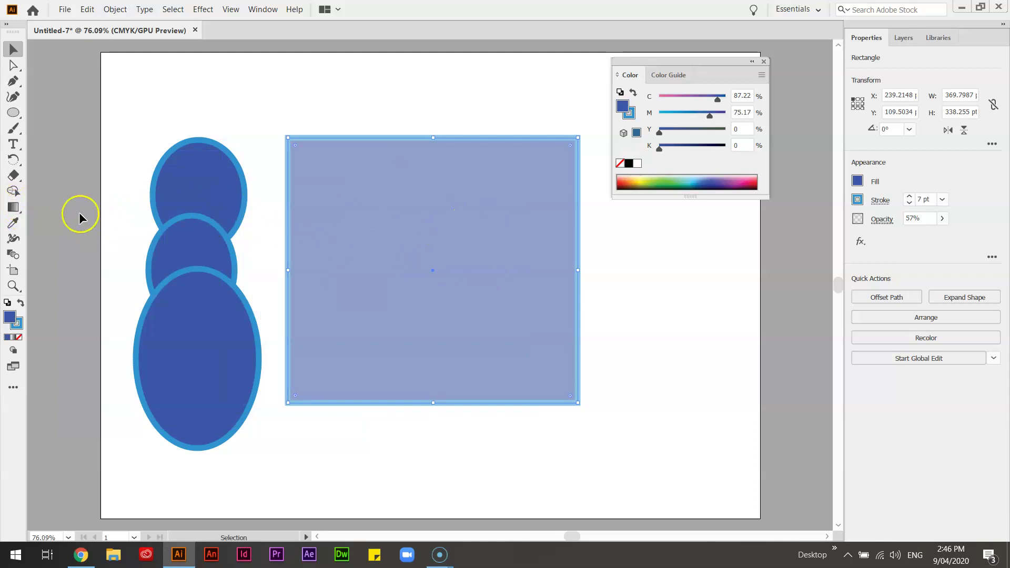
Apply the default white-to-black gradient to the rectangle from the Gradient panel
click(14, 208)
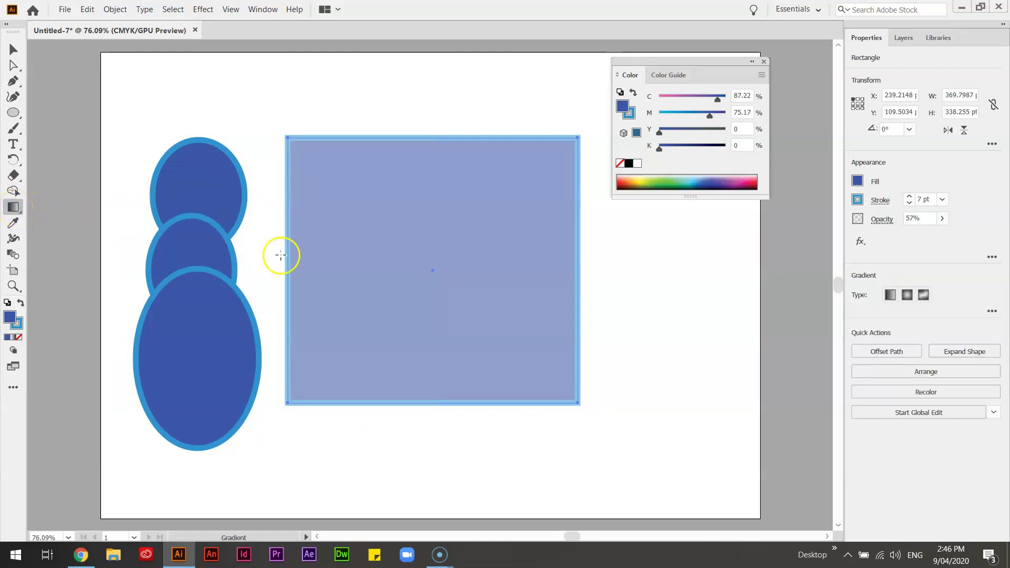
double_click(13, 208)
drag(562, 383, 688, 257)
click(627, 357)
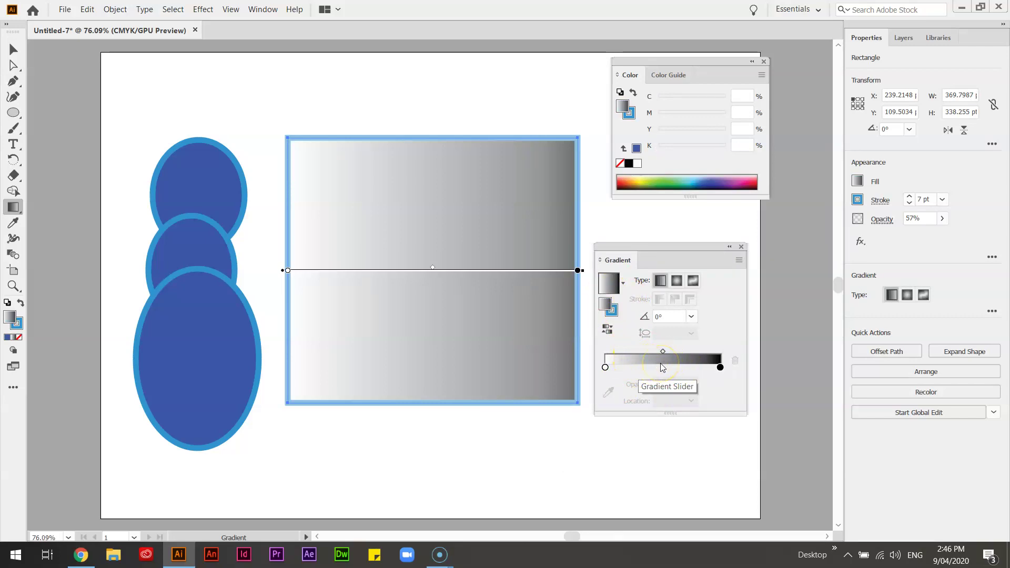
Change the gradient's white end stop to a light green
double_click(605, 369)
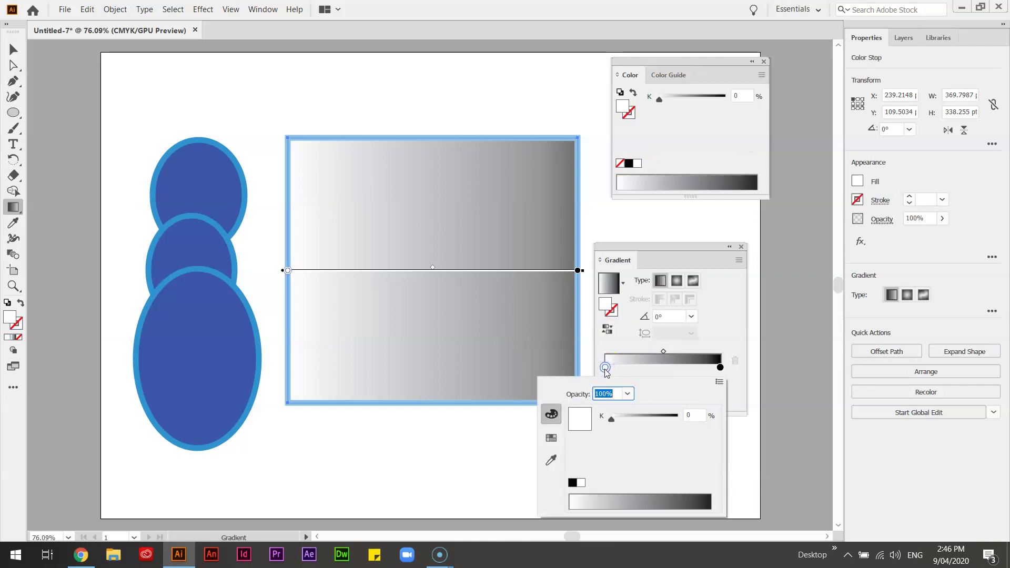
click(550, 437)
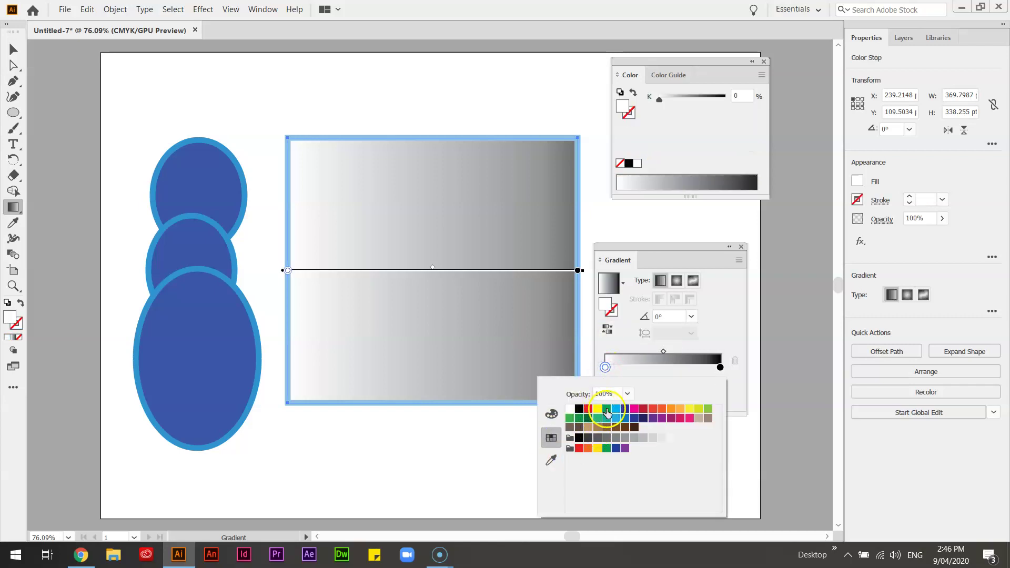
click(607, 409)
click(552, 414)
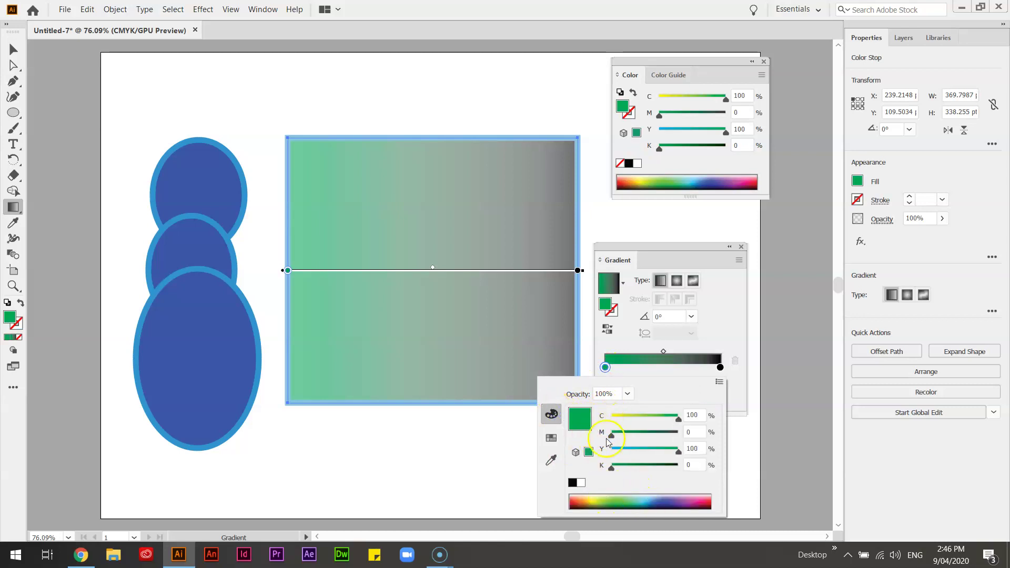
drag(610, 501, 628, 501)
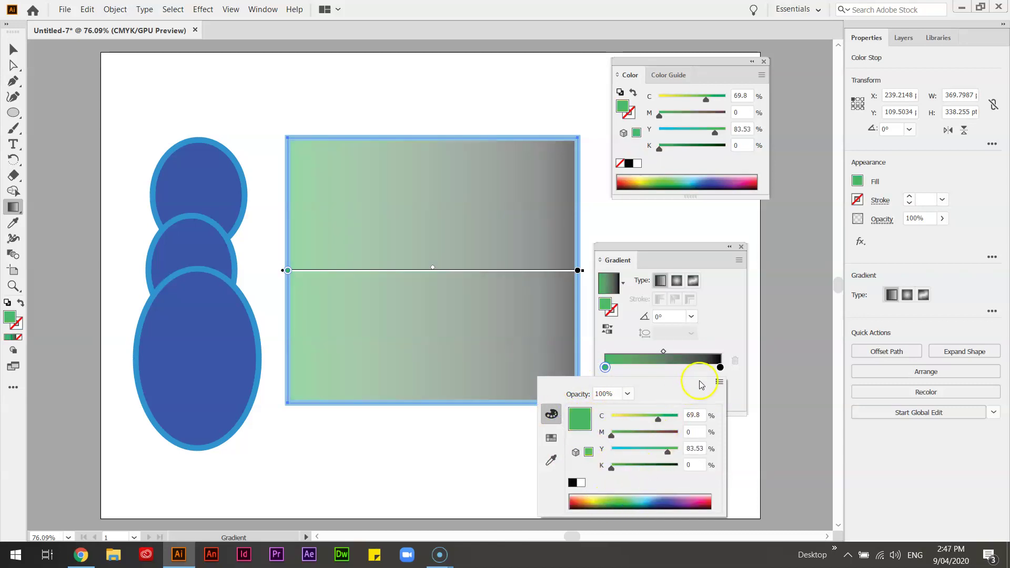
Change the gradient's black end stop to a deep blue
click(720, 367)
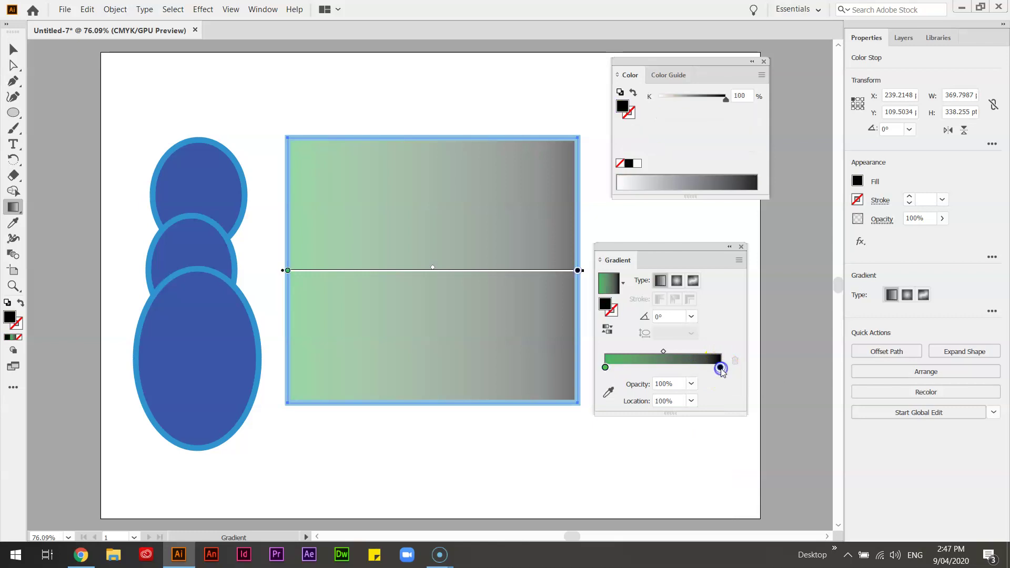
double_click(721, 368)
click(552, 438)
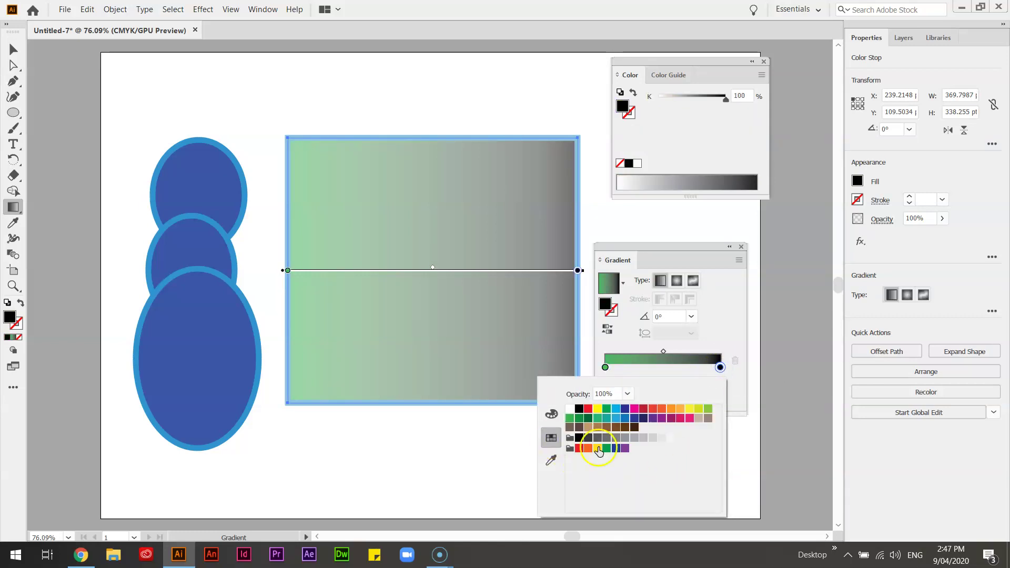
click(616, 418)
click(552, 414)
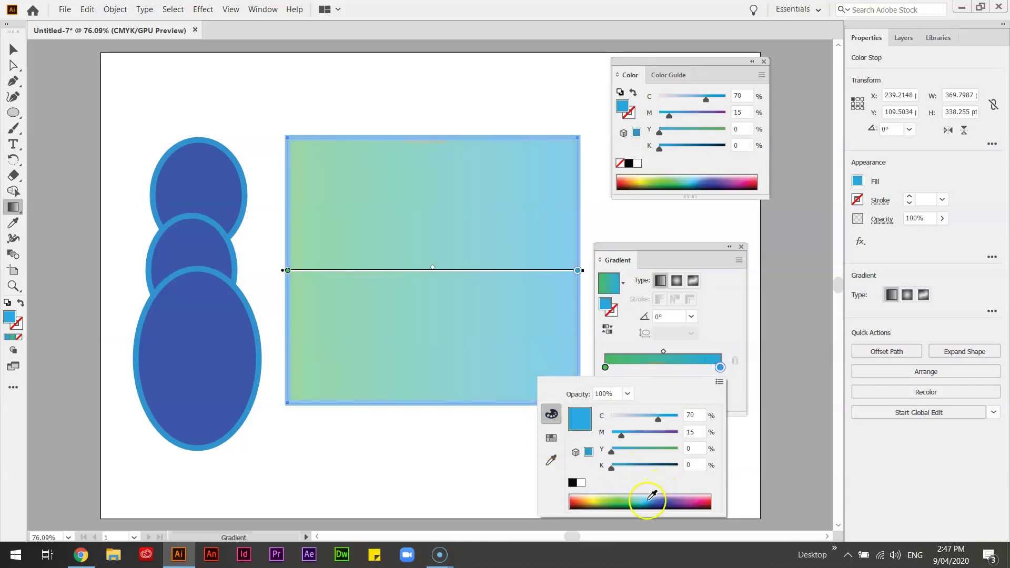
click(647, 500)
click(723, 347)
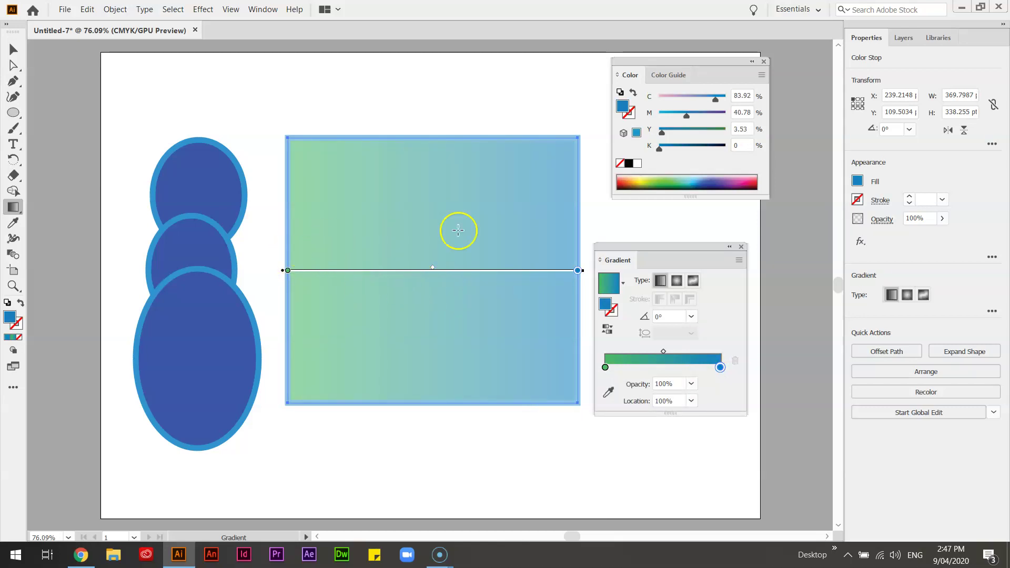
Angle the gradient diagonally from lower left to upper right across the rectangle
drag(358, 204, 495, 325)
drag(491, 210, 402, 316)
drag(373, 203, 485, 330)
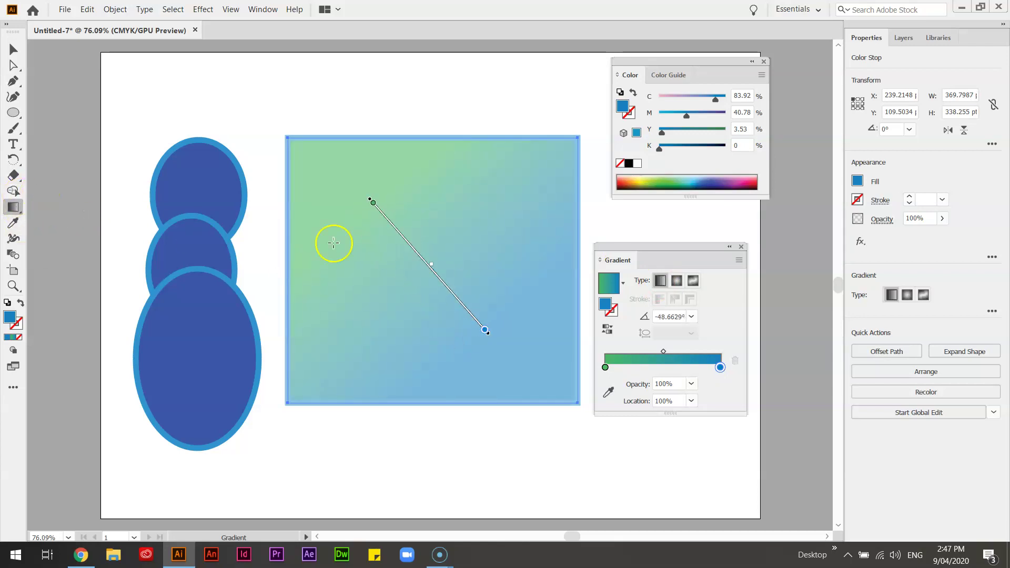
mouse_move(361, 279)
mouse_down()
mouse_move(483, 204)
mouse_move(399, 364)
mouse_up()
drag(375, 304, 561, 195)
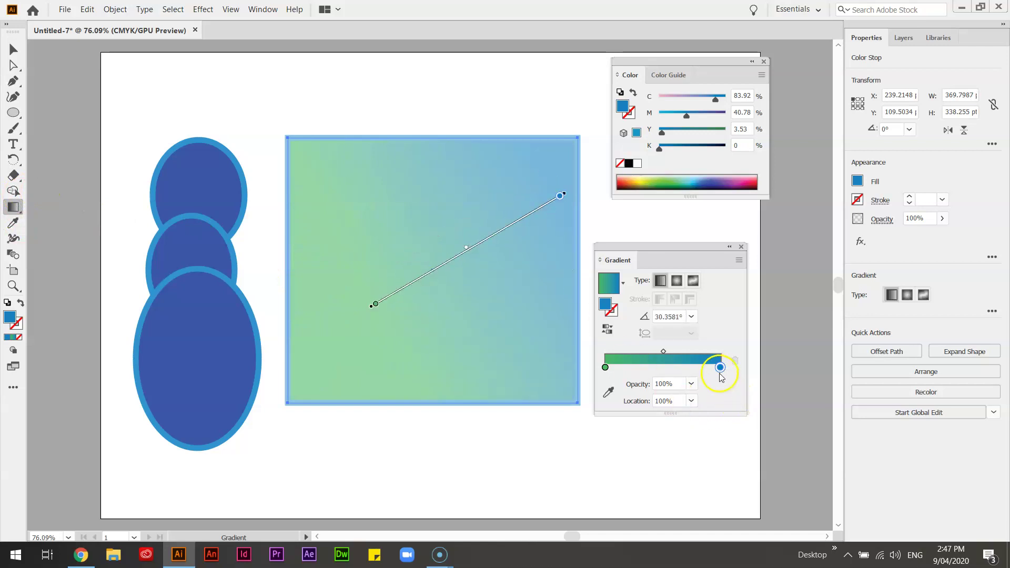
Set the blue stop to 40% opacity and give the rectangle no stroke
click(606, 368)
click(720, 368)
click(691, 385)
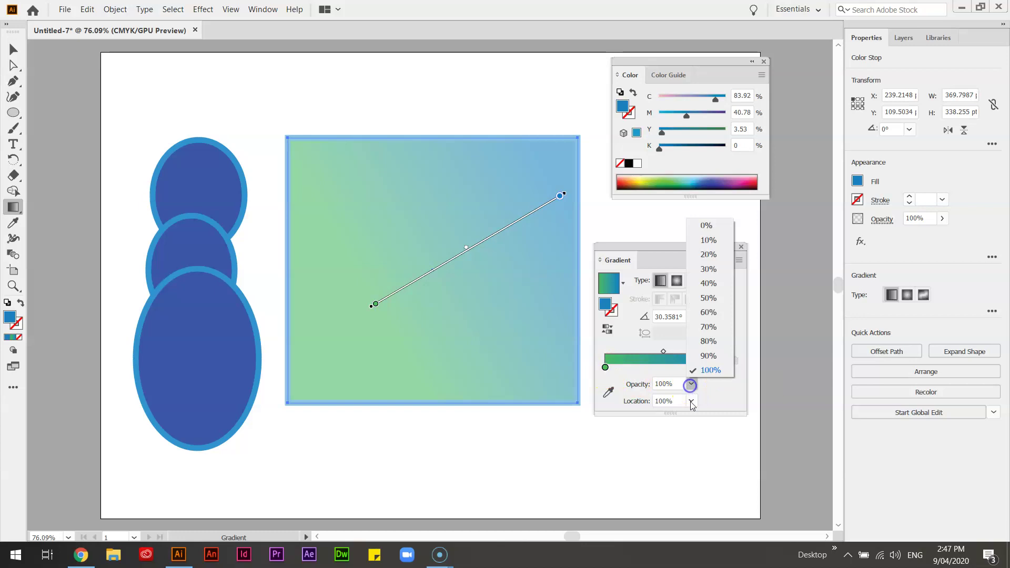
click(703, 288)
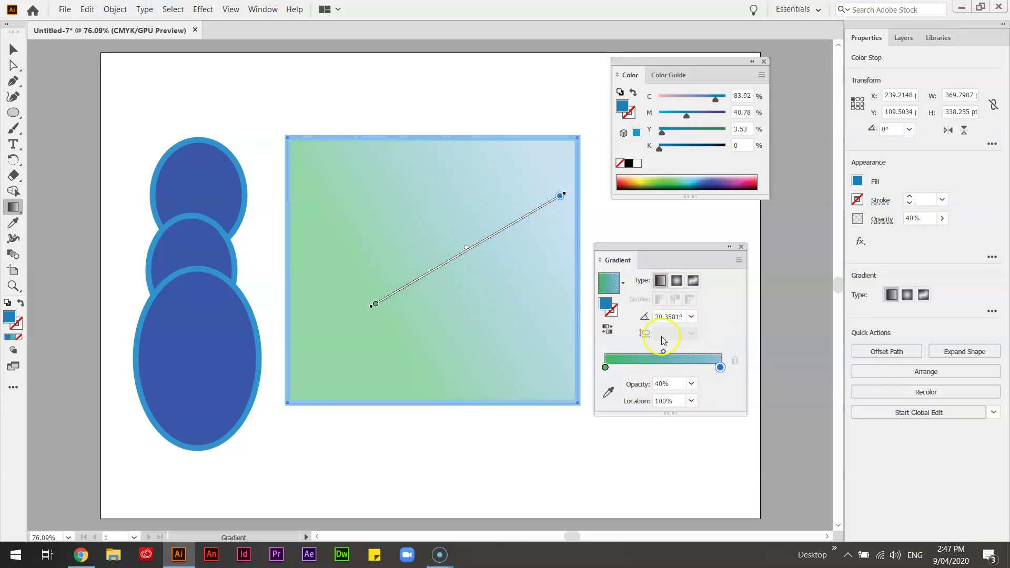
click(614, 312)
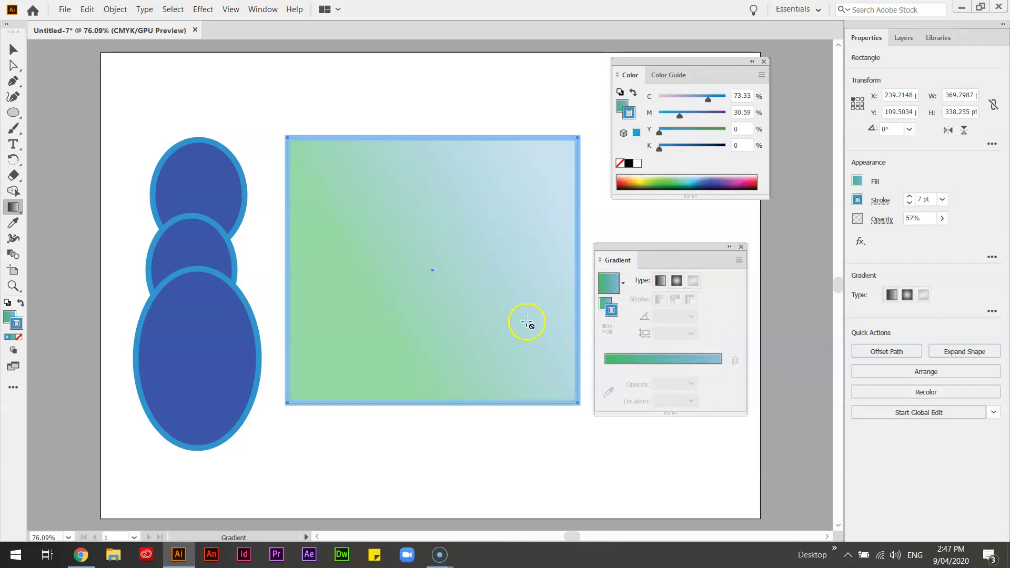
click(20, 337)
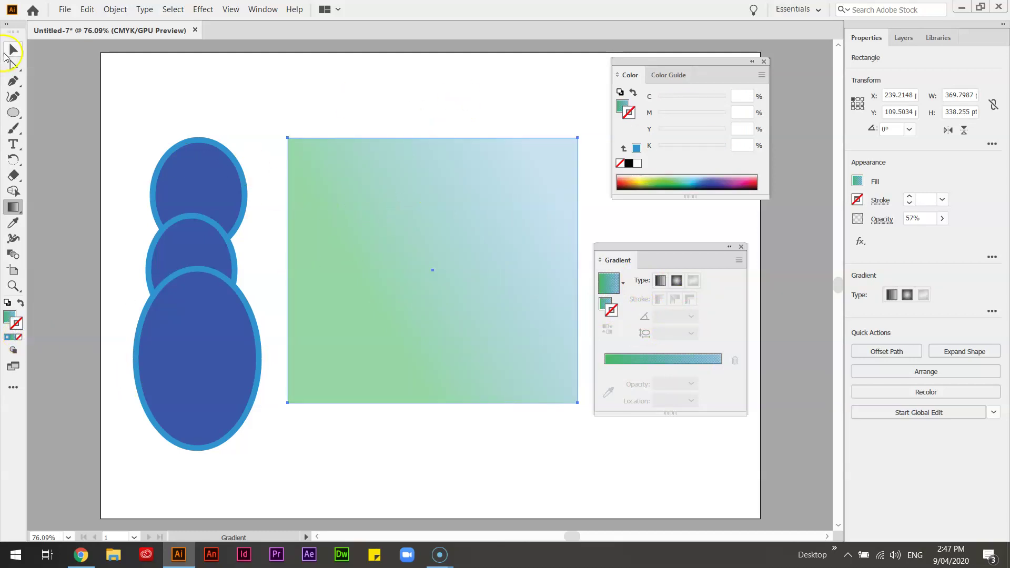
Add two new gradient stops to the rectangle, coloured dark navy and dark red
key(v)
click(365, 106)
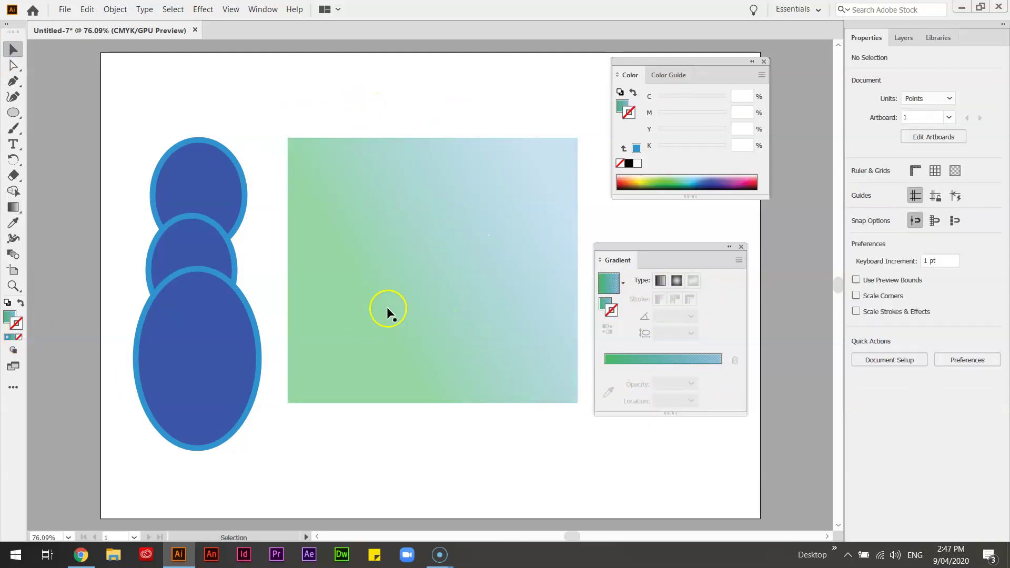
click(444, 340)
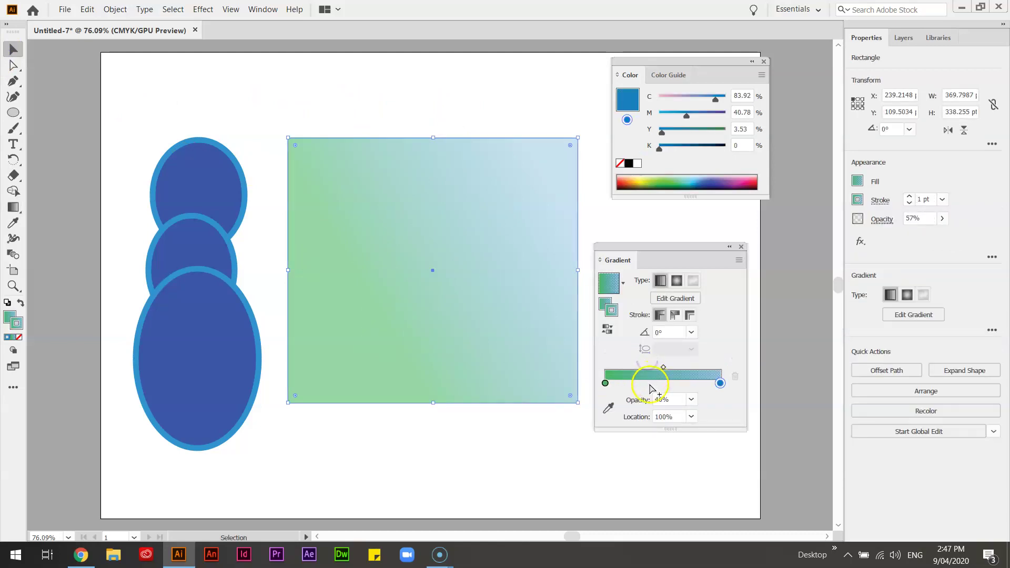
click(648, 383)
click(685, 383)
double_click(649, 384)
click(671, 520)
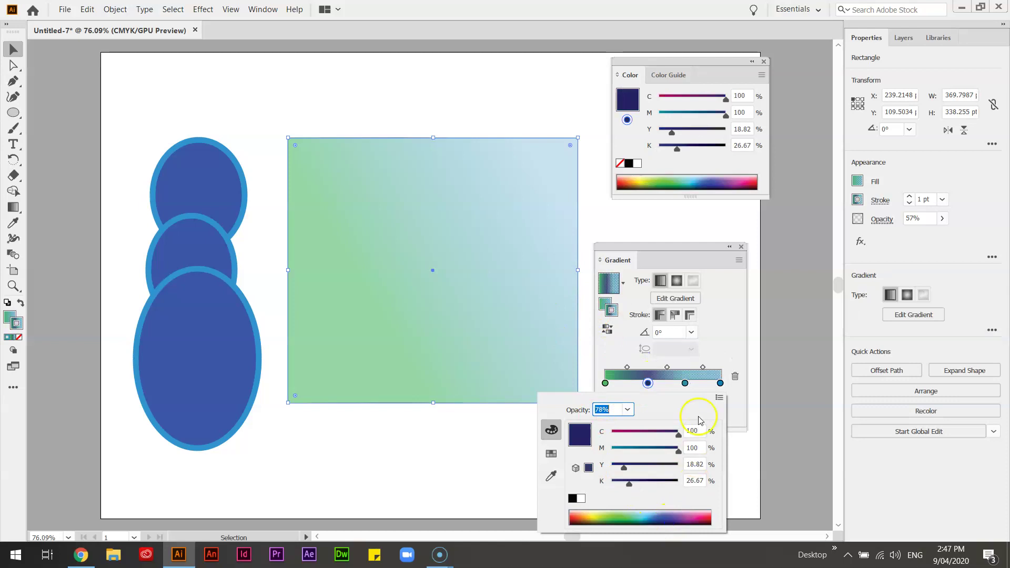
click(685, 384)
double_click(684, 384)
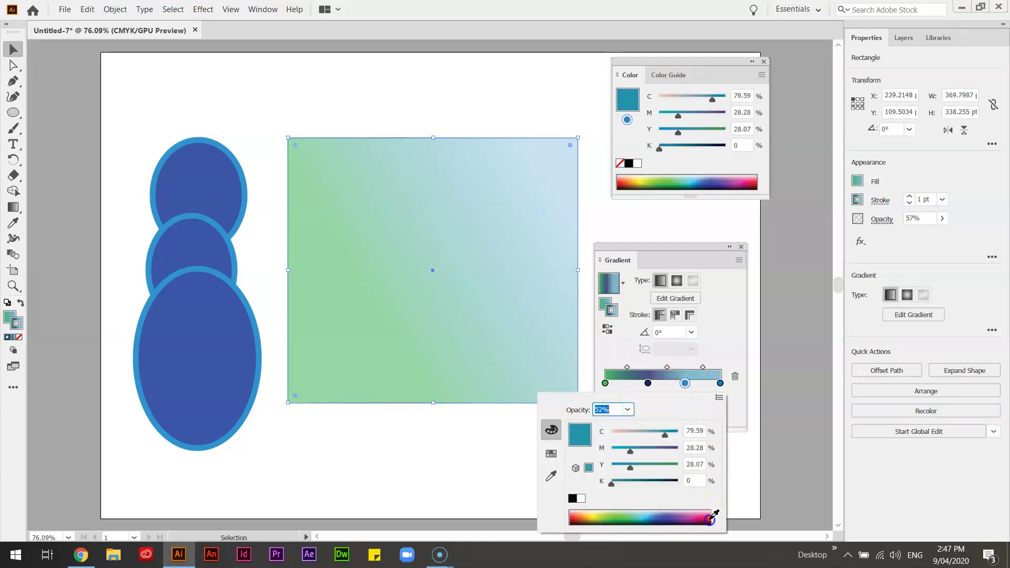
click(713, 514)
click(415, 300)
Nudge the rectangle slightly up and right and show its gradient controls on the canvas
drag(337, 297, 369, 287)
click(13, 207)
click(445, 298)
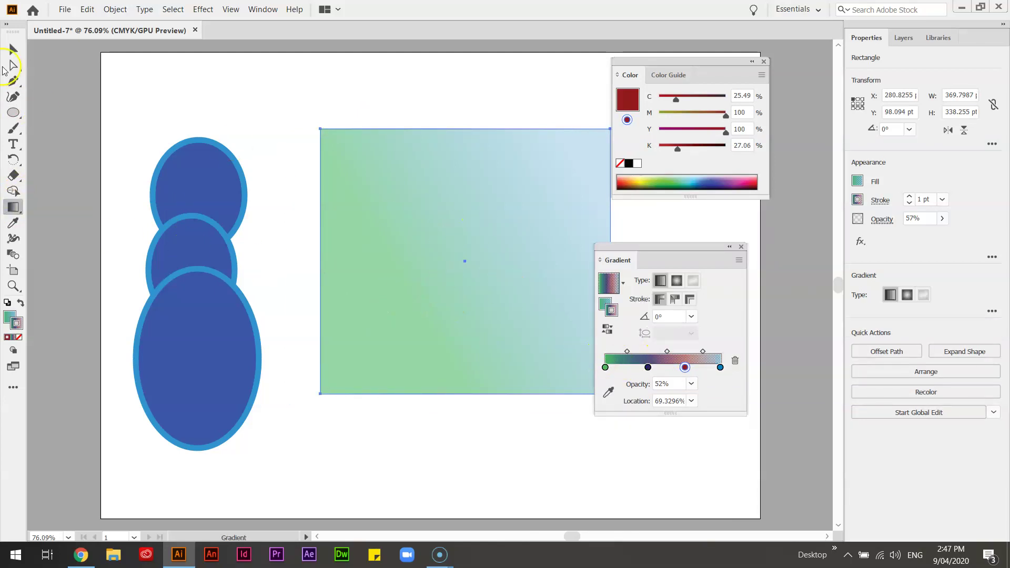
click(11, 52)
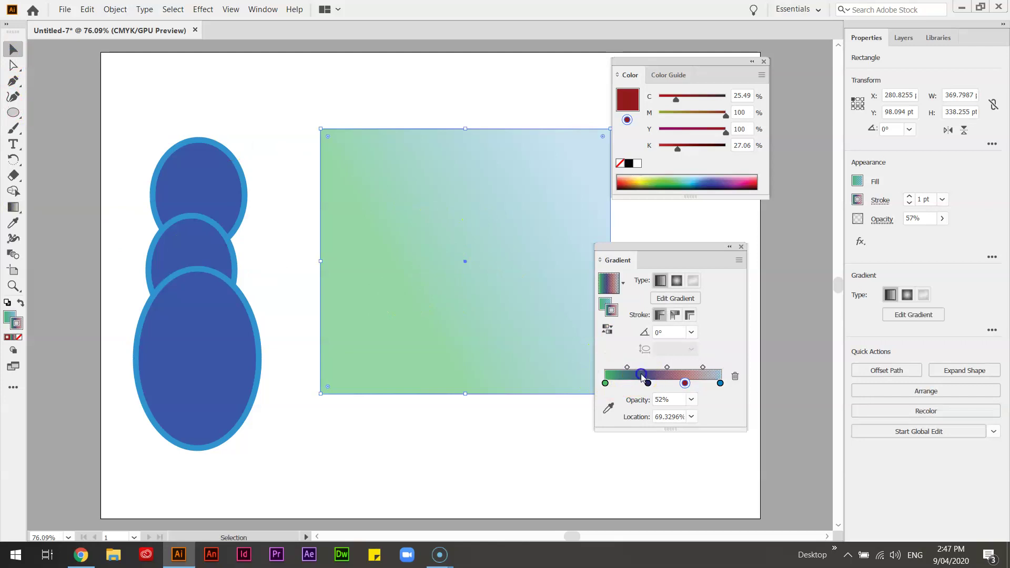
click(13, 207)
click(374, 251)
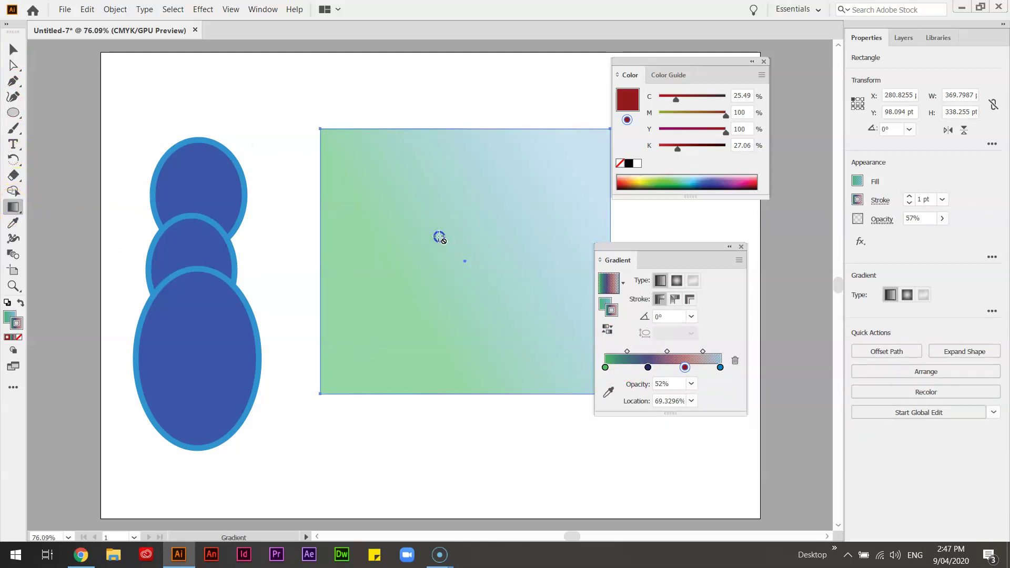
click(608, 305)
Add new stops to the fill gradient and make the one near 69% purple
click(605, 304)
click(651, 367)
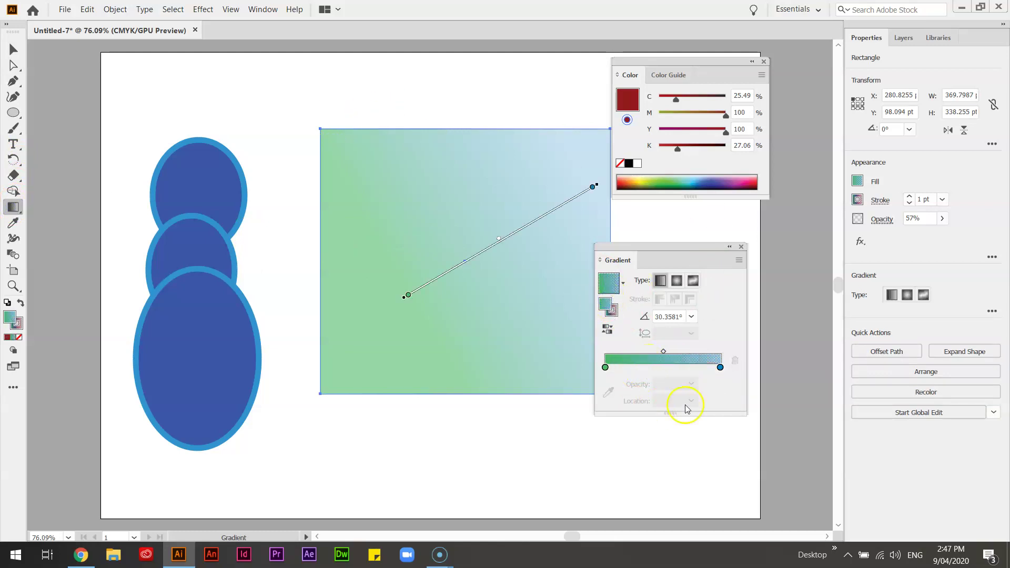
click(643, 368)
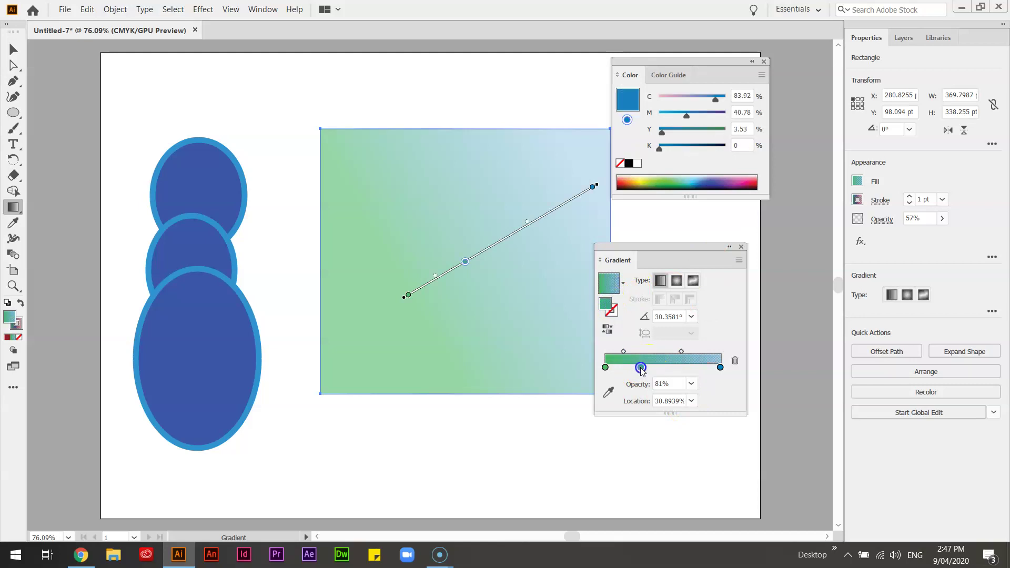
double_click(641, 368)
click(685, 367)
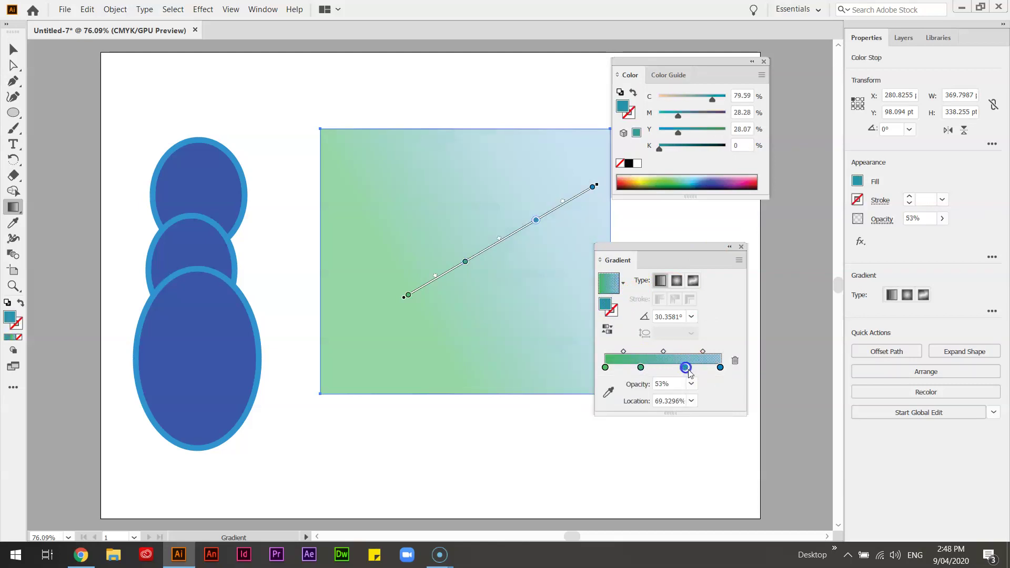
double_click(686, 367)
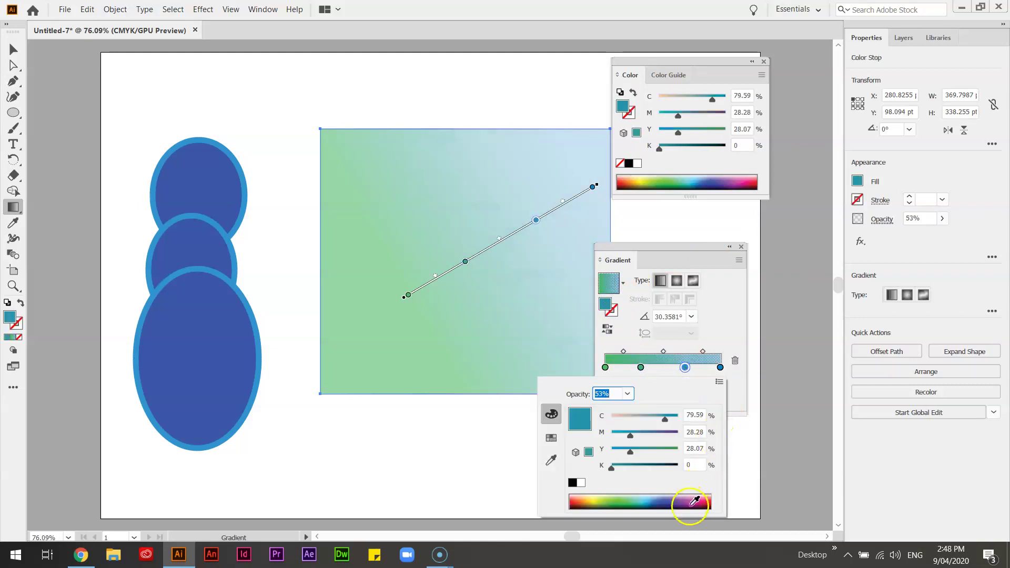
click(700, 502)
Recolour the teal stop blue and set it to 100% opacity
click(641, 368)
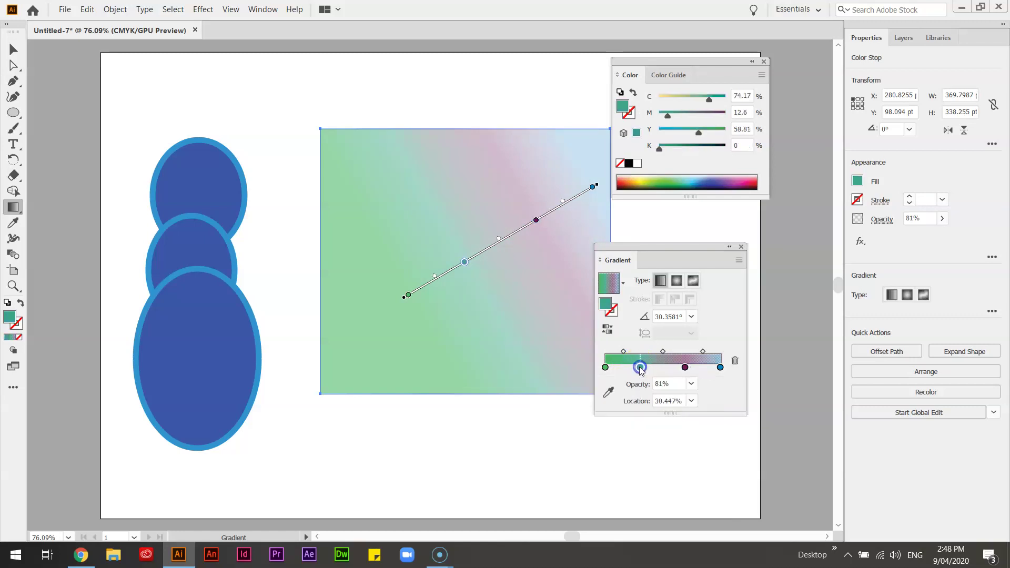
double_click(641, 368)
click(668, 503)
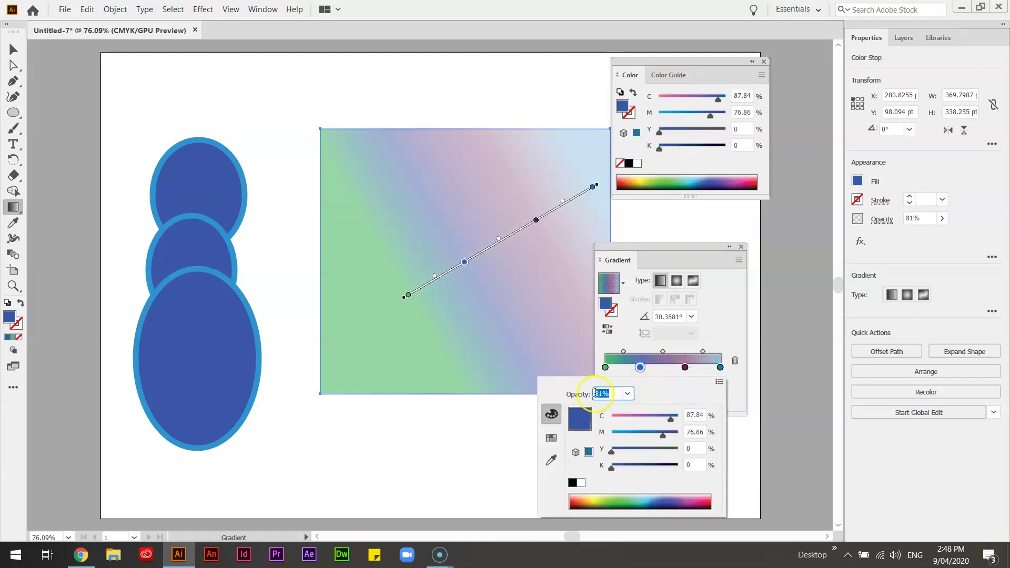
click(693, 328)
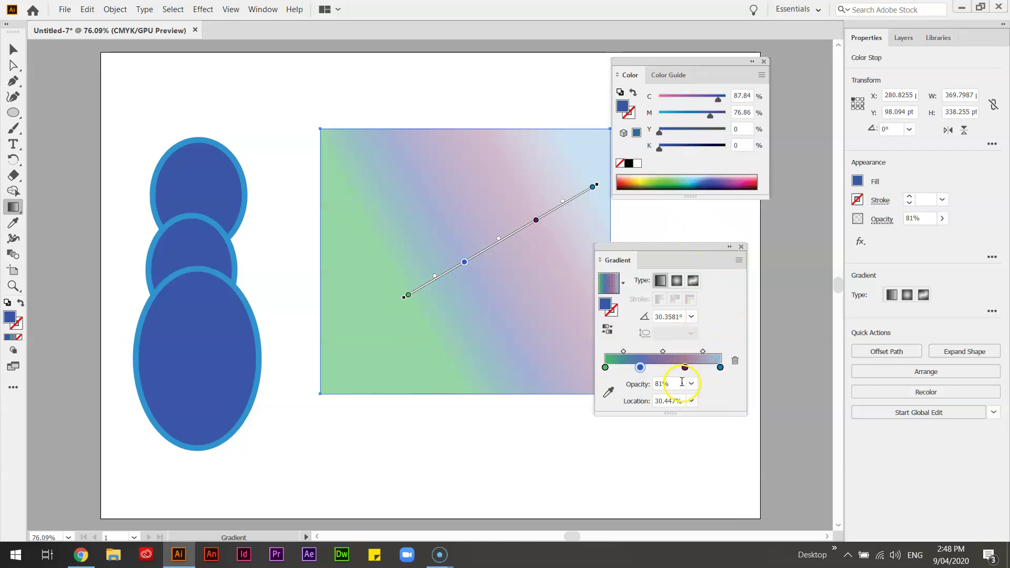
click(692, 384)
click(711, 369)
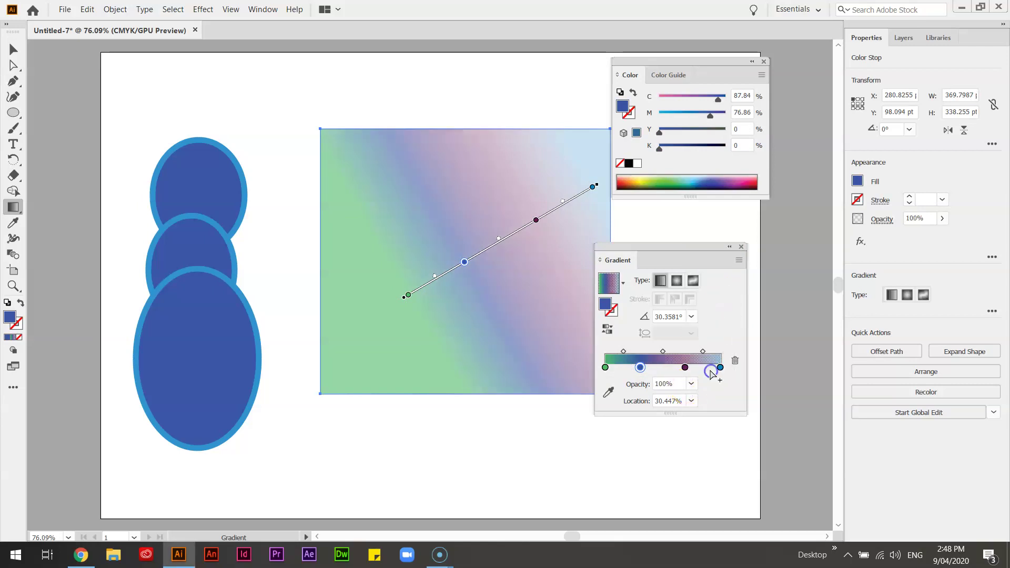
Slide the purple stop to about 57% and aim the gradient steeply top to bottom
drag(685, 368, 671, 367)
drag(480, 210, 395, 440)
drag(515, 74, 375, 517)
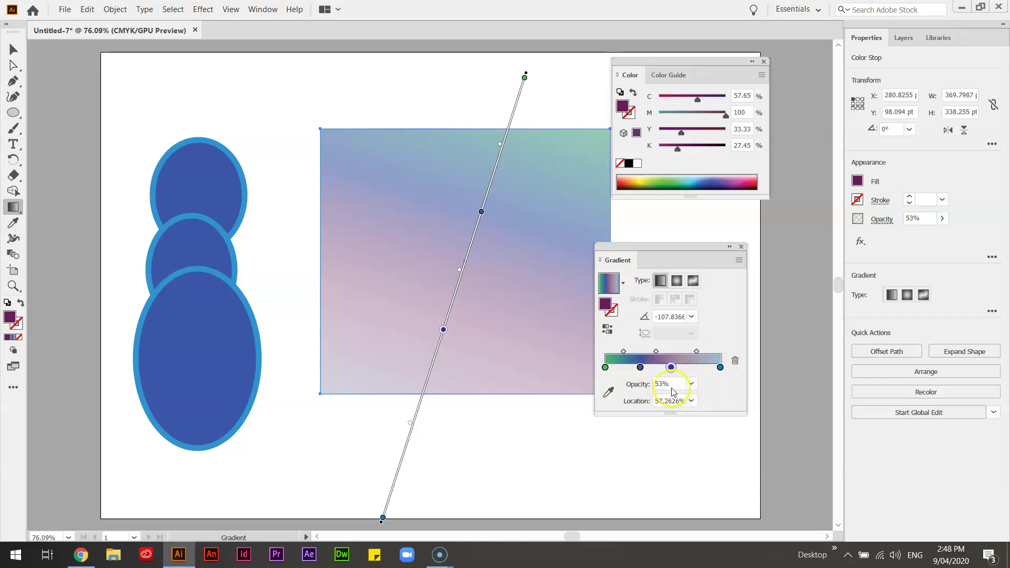
Set the middle and right-end gradient stops to 100% opacity
click(692, 386)
click(722, 366)
click(721, 368)
click(693, 390)
click(702, 368)
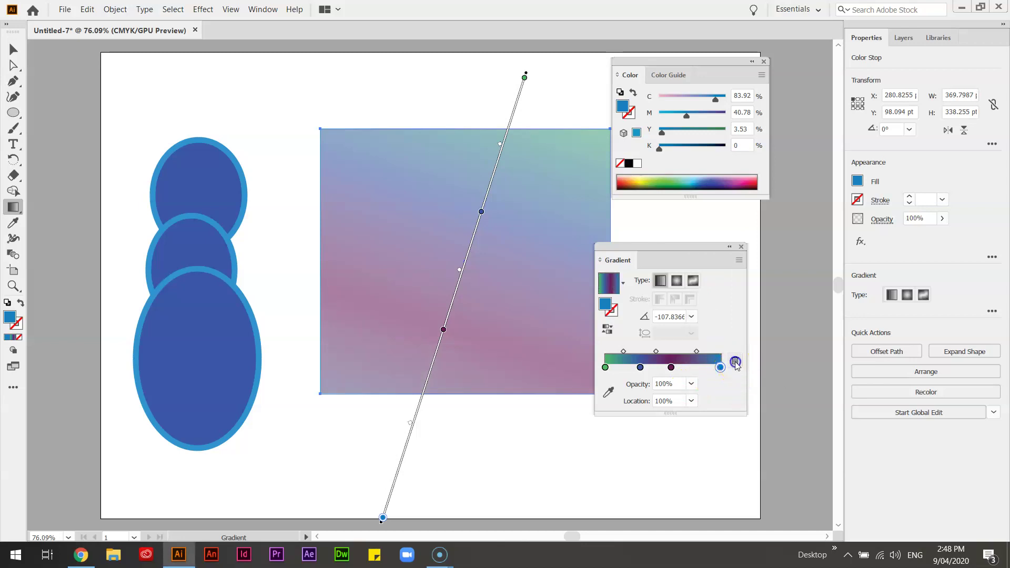
Delete the right-end and purple stops, then reposition the blue and green stops
click(736, 362)
drag(671, 367, 720, 460)
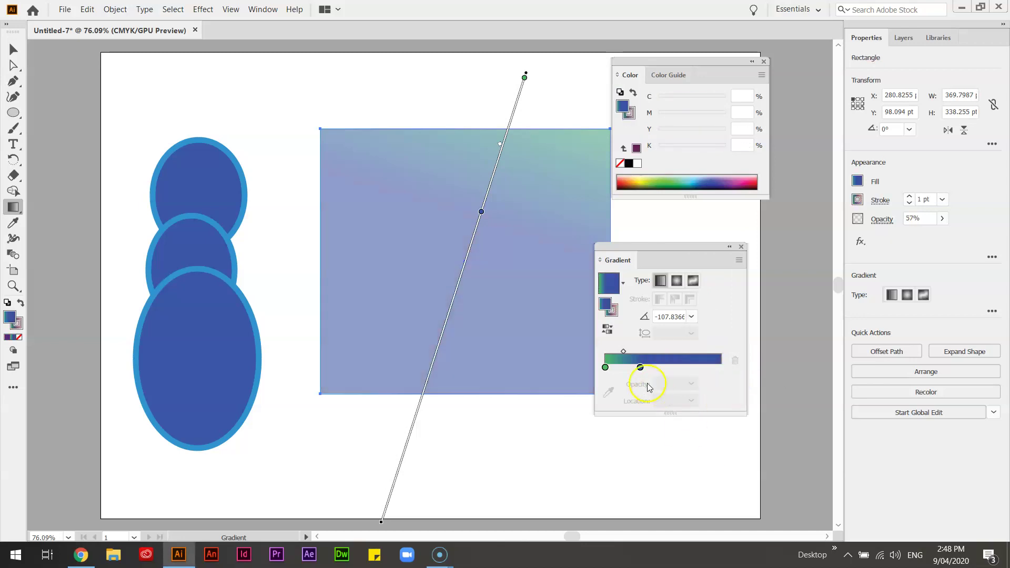
drag(641, 367, 686, 368)
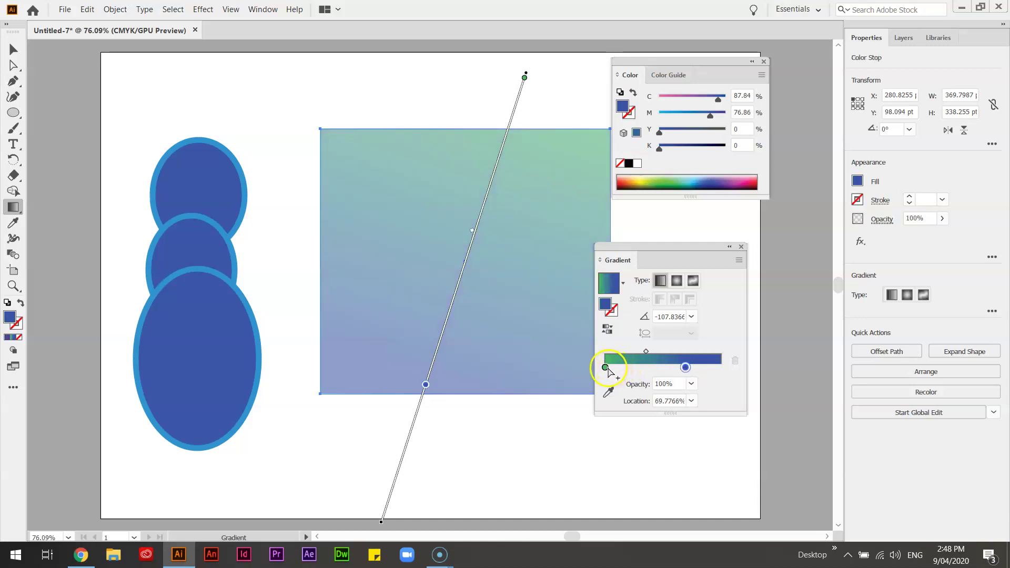
drag(605, 367, 655, 368)
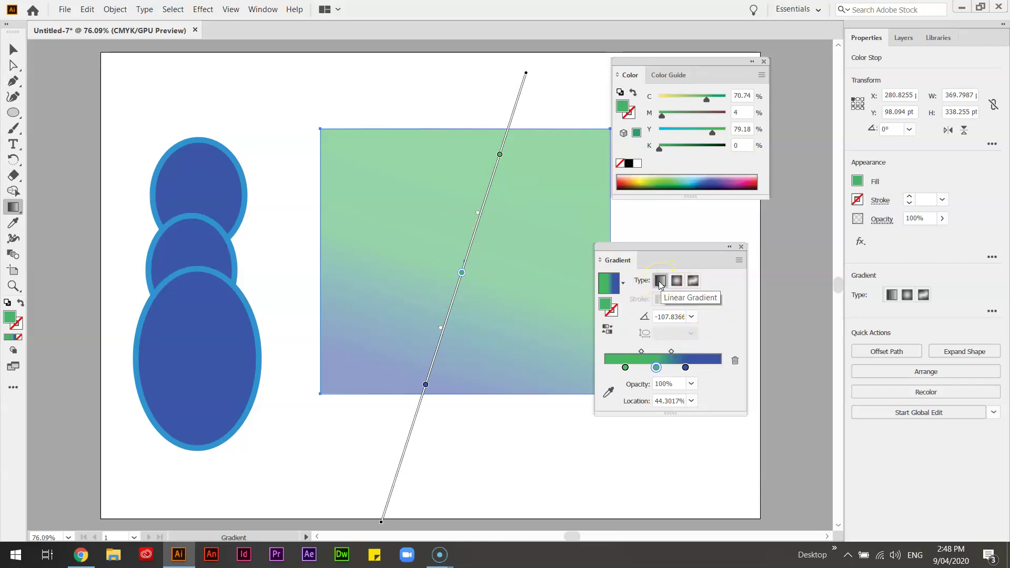
Switch the fill to a radial gradient and drag it from lower left to upper right
click(678, 286)
click(519, 264)
mouse_move(480, 230)
mouse_down()
mouse_move(394, 292)
mouse_move(388, 356)
mouse_move(393, 298)
mouse_move(343, 228)
mouse_move(327, 265)
mouse_up()
drag(384, 335, 572, 184)
Change to a freeform gradient and add four colour points across the rectangle
click(694, 281)
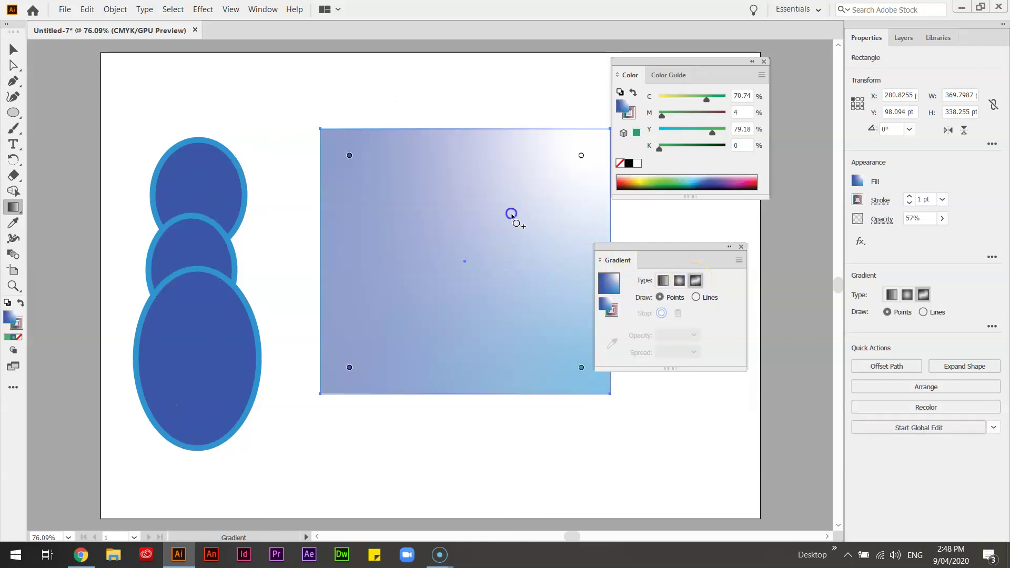
click(511, 214)
click(436, 322)
click(360, 213)
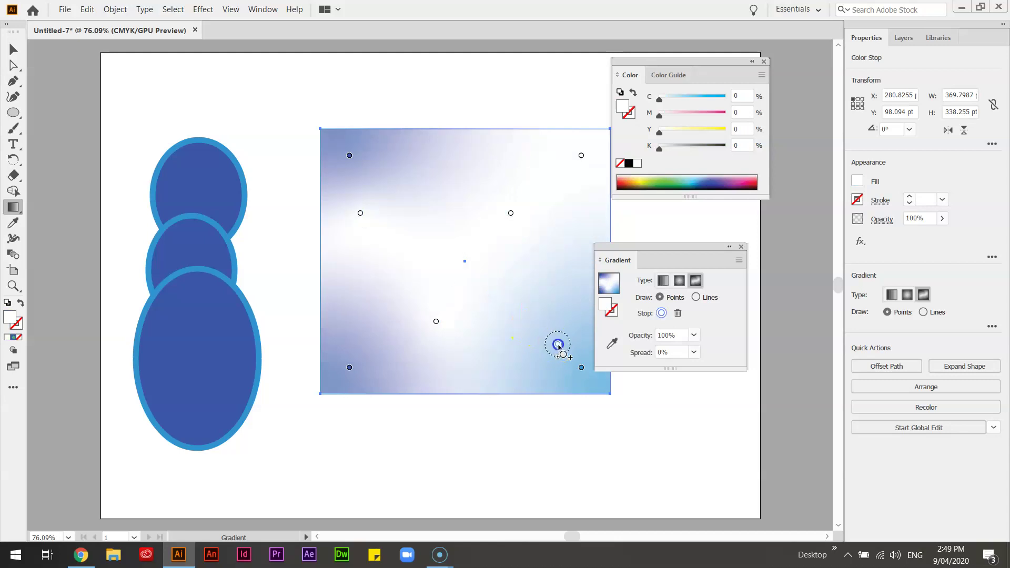
click(558, 344)
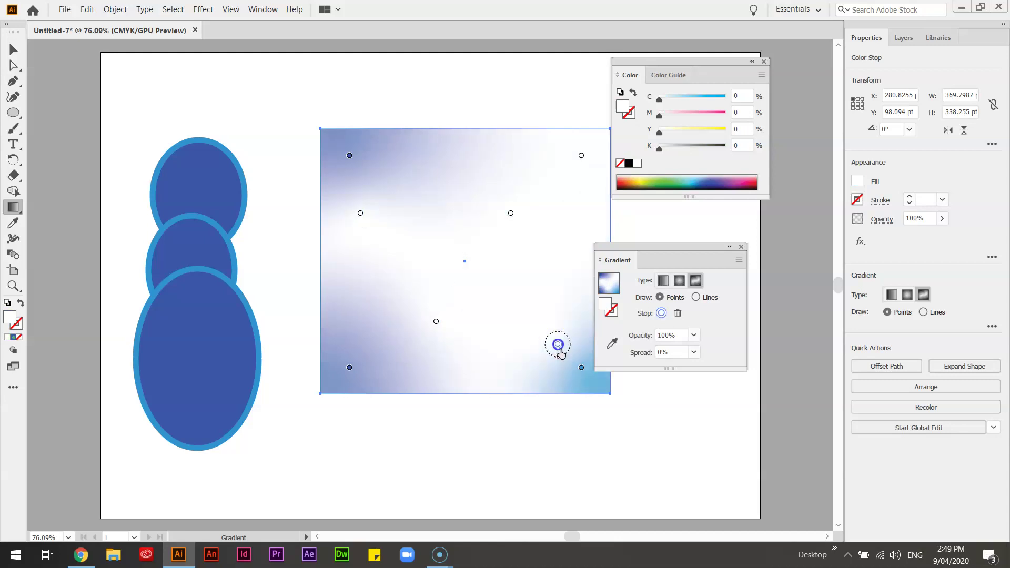
In Lines mode, draw a curved five-stop gradient line through the rectangle, then exit gradient editing
click(697, 298)
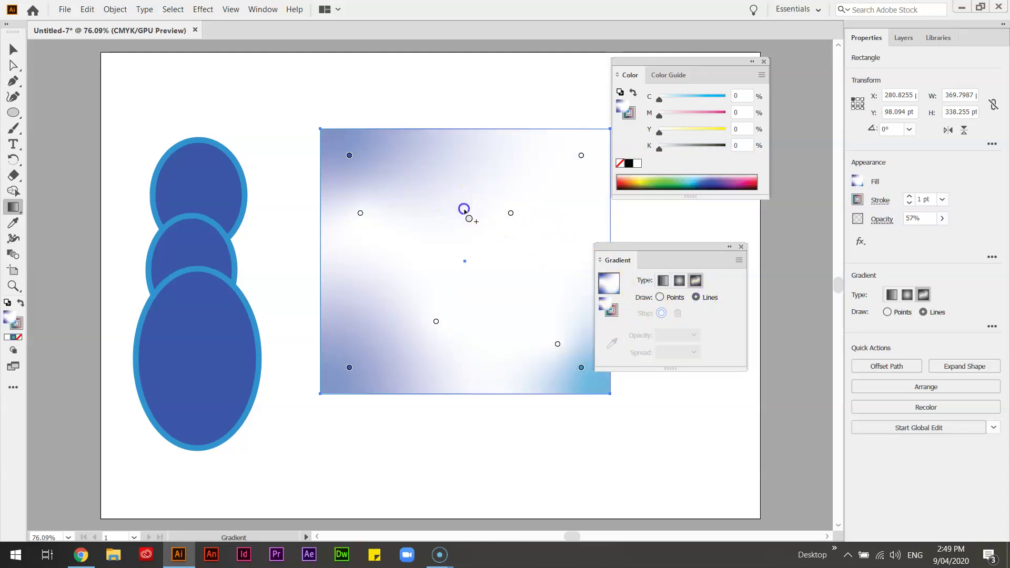
click(453, 200)
click(496, 300)
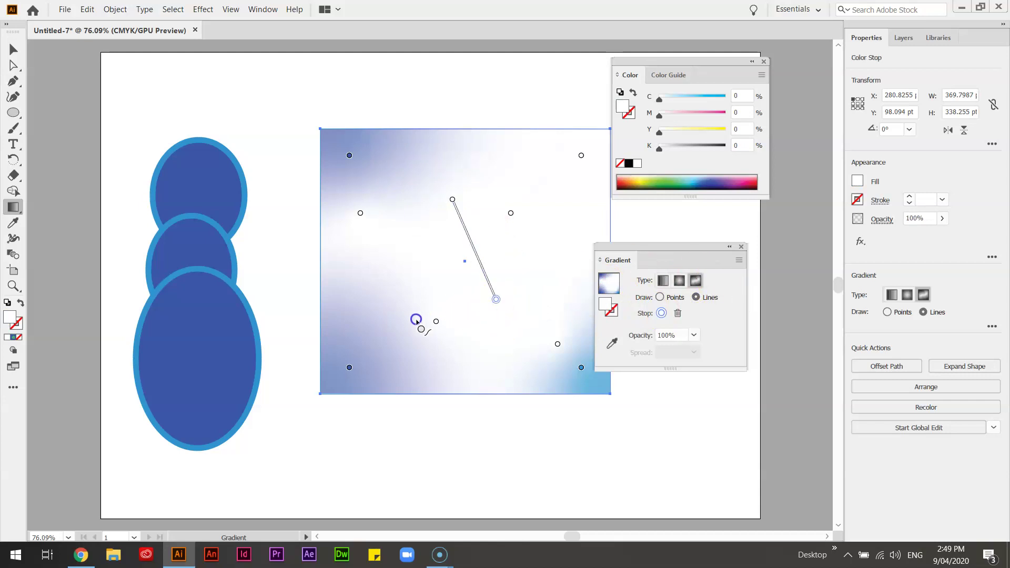
click(374, 277)
click(380, 188)
click(468, 160)
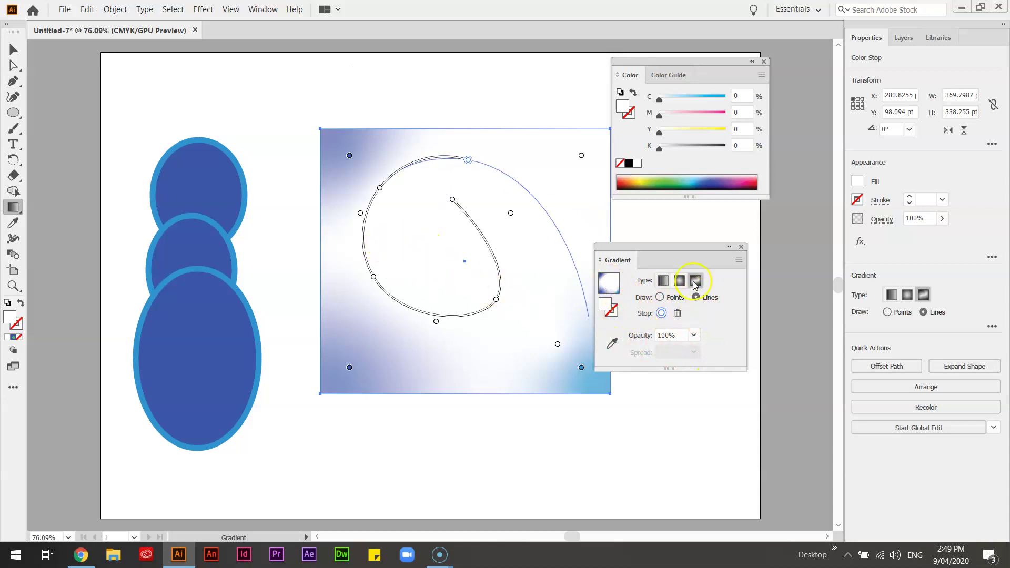
click(741, 246)
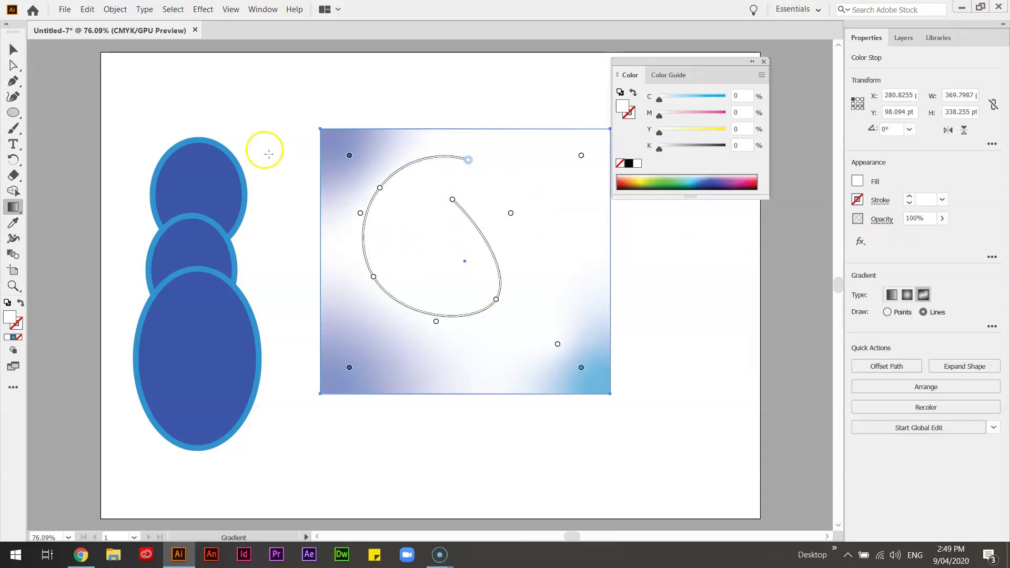
click(14, 49)
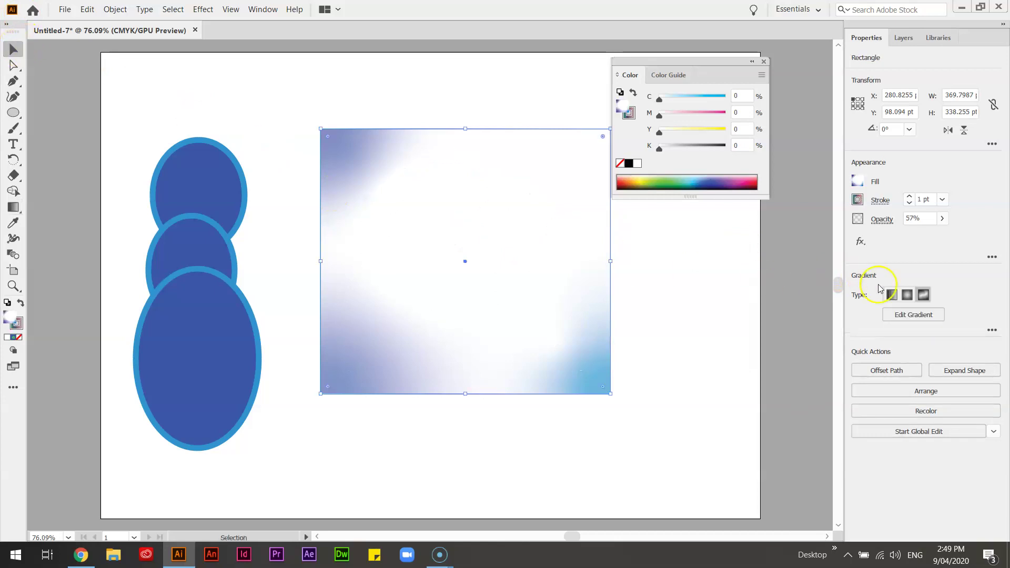